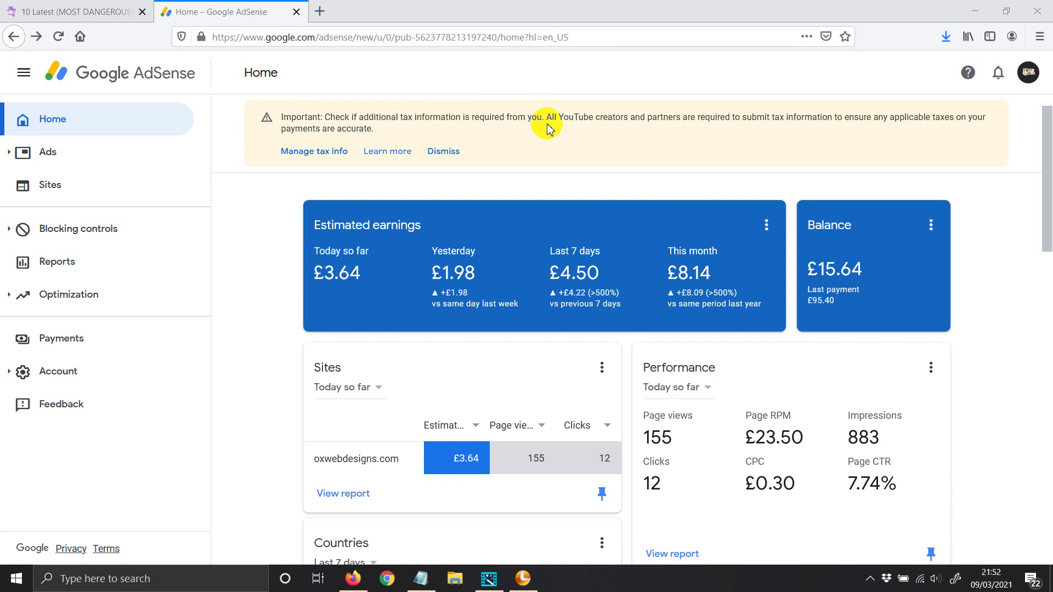
Open the tax info management page from the important notice and start adding United States tax info, passing the account sign-in check
drag(546, 117, 832, 114)
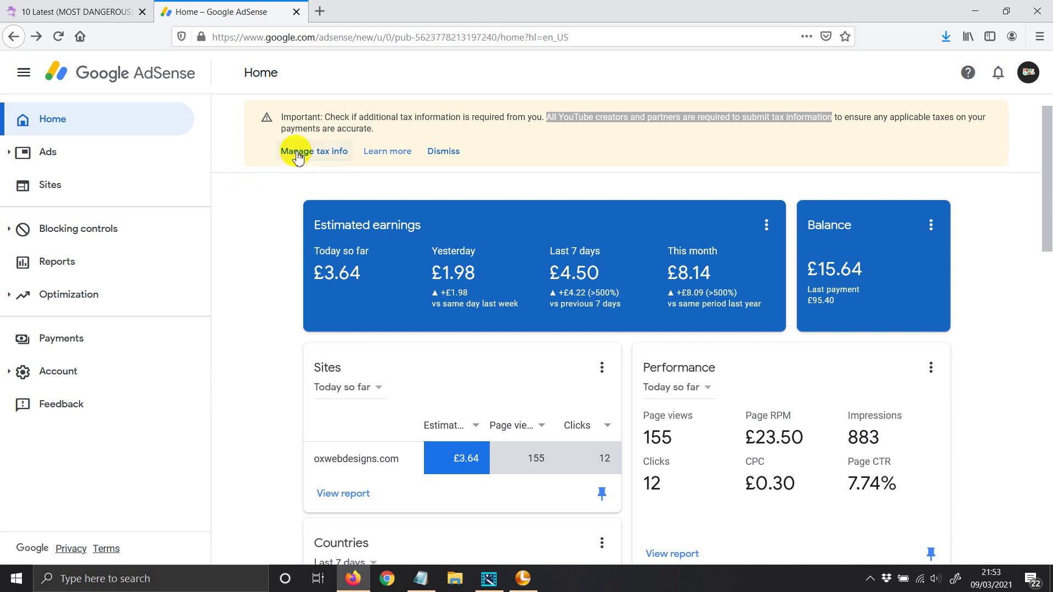
click(563, 157)
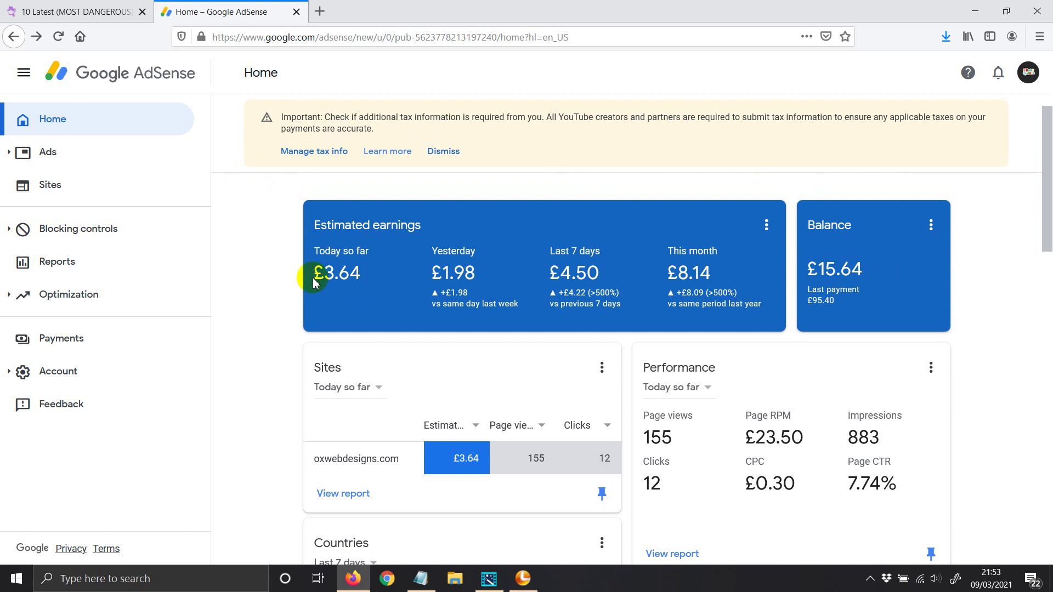
click(290, 152)
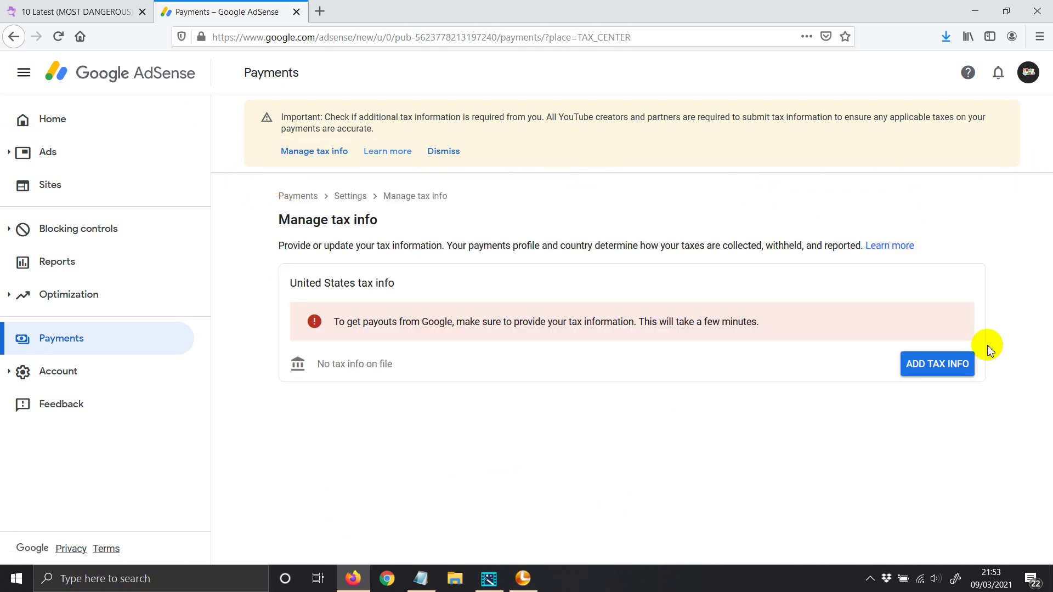
click(920, 369)
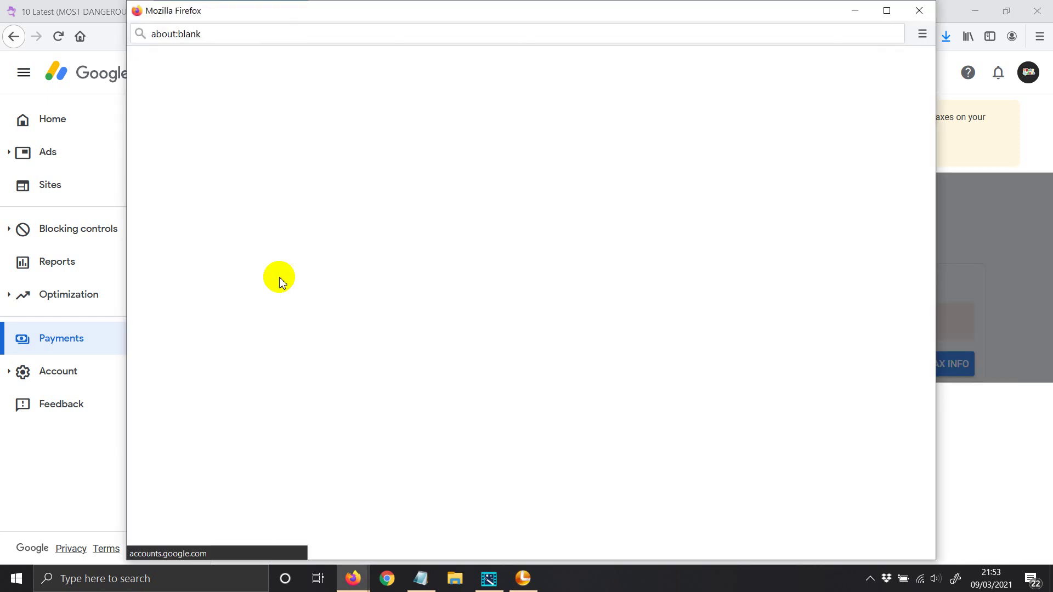
click(629, 393)
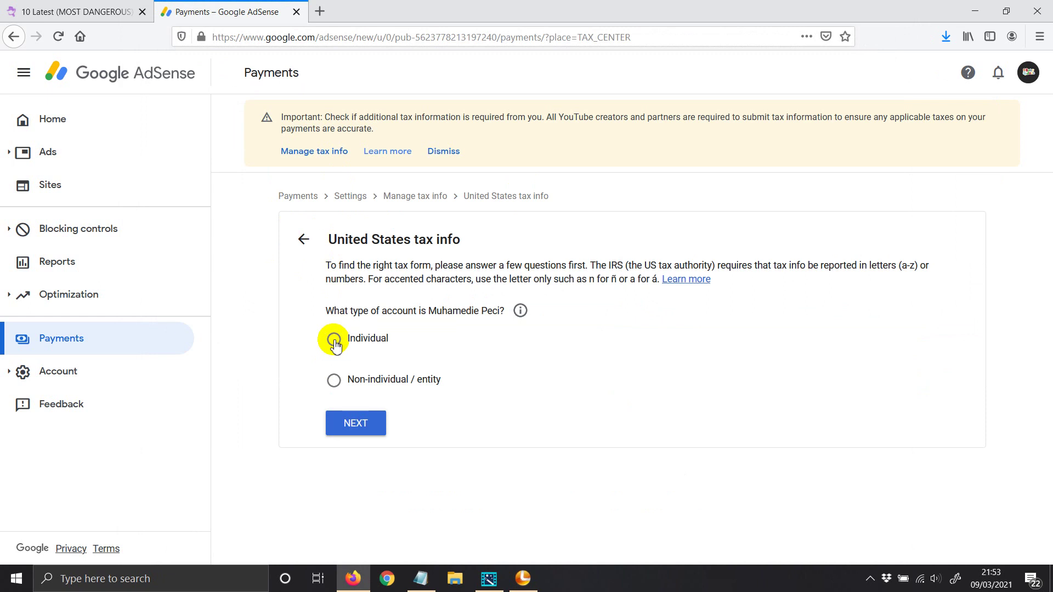
Declare the account type as Individual and answer No to being a citizen or resident of the United States
click(335, 341)
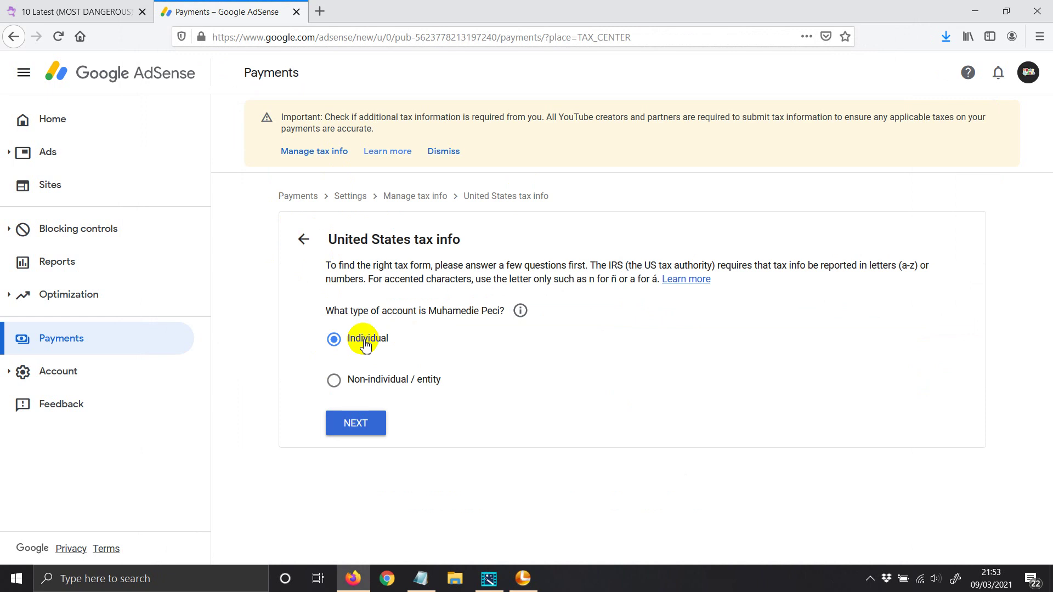
click(357, 428)
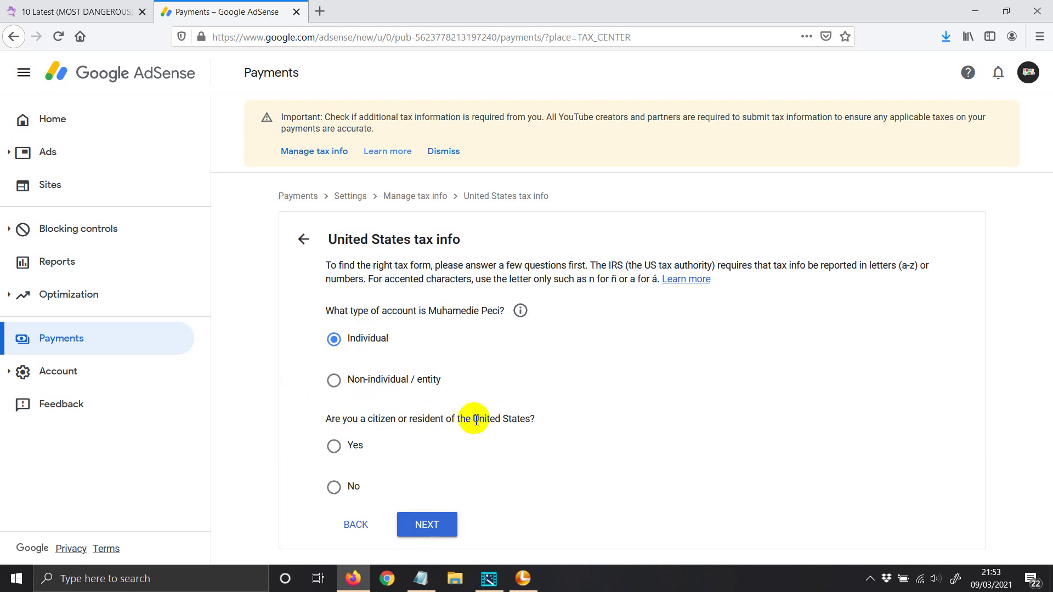
click(334, 487)
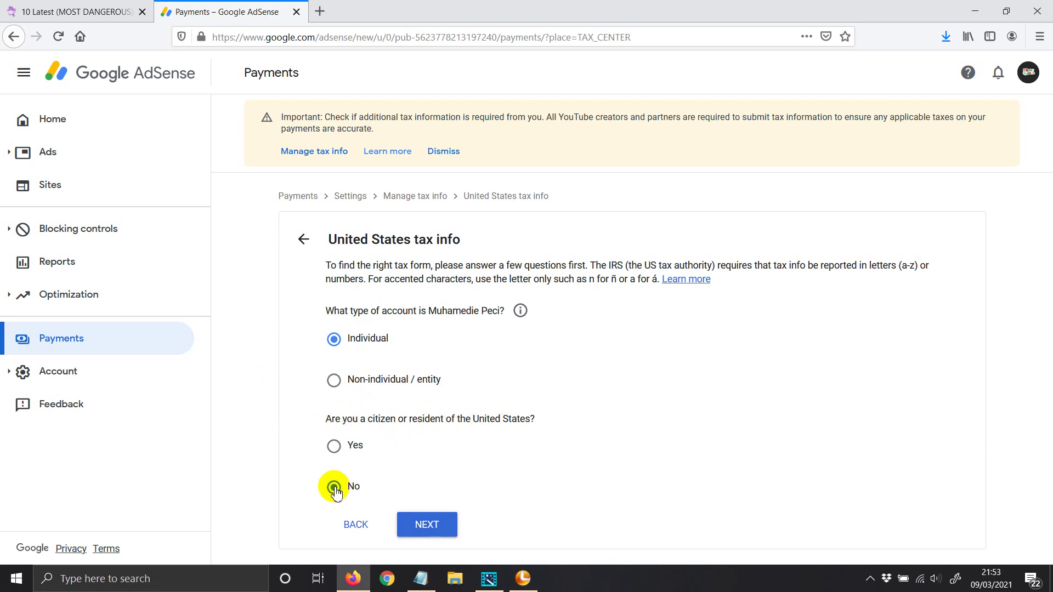
click(425, 525)
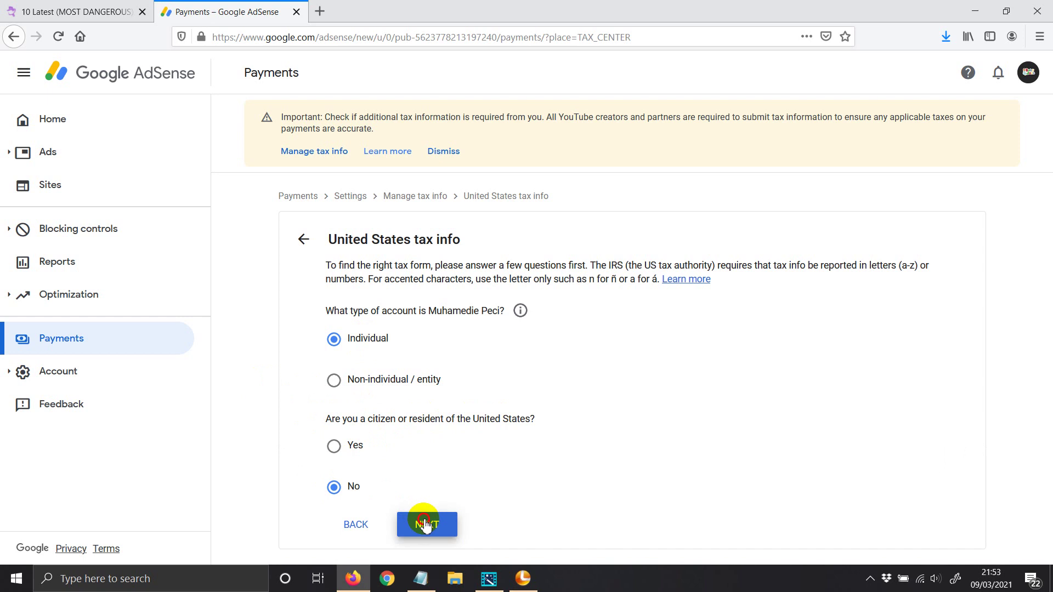
Choose W-8BEN as the W-8 tax form type and start the form
scroll(323, 439, down, 3)
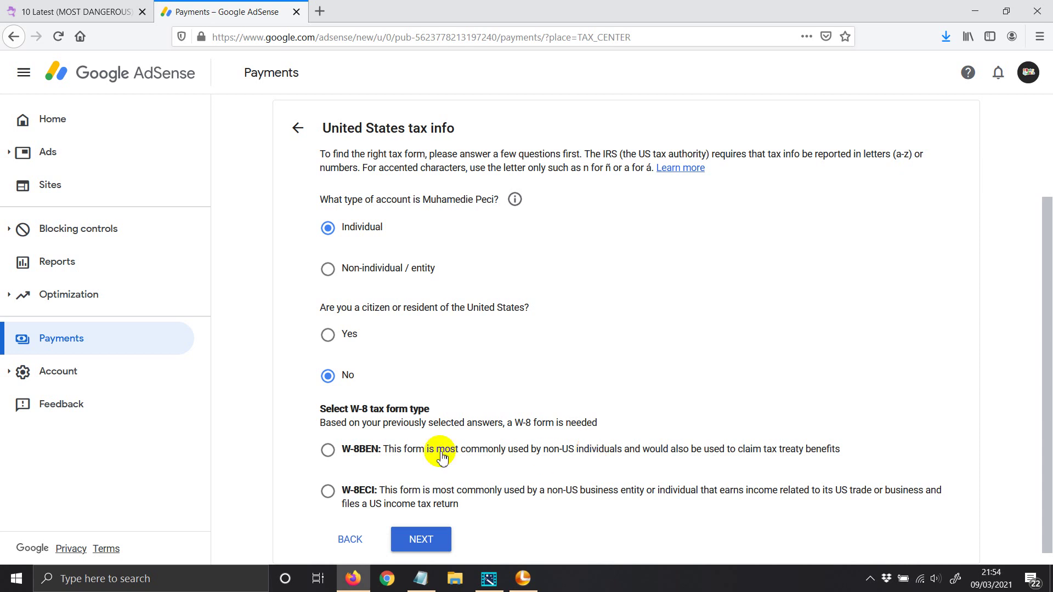
click(329, 451)
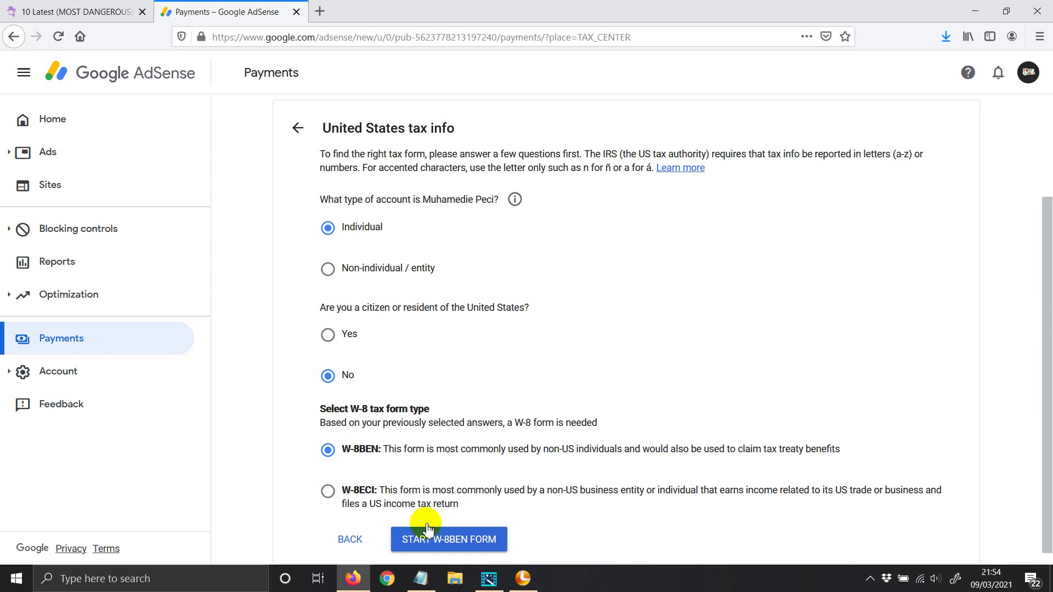
click(437, 543)
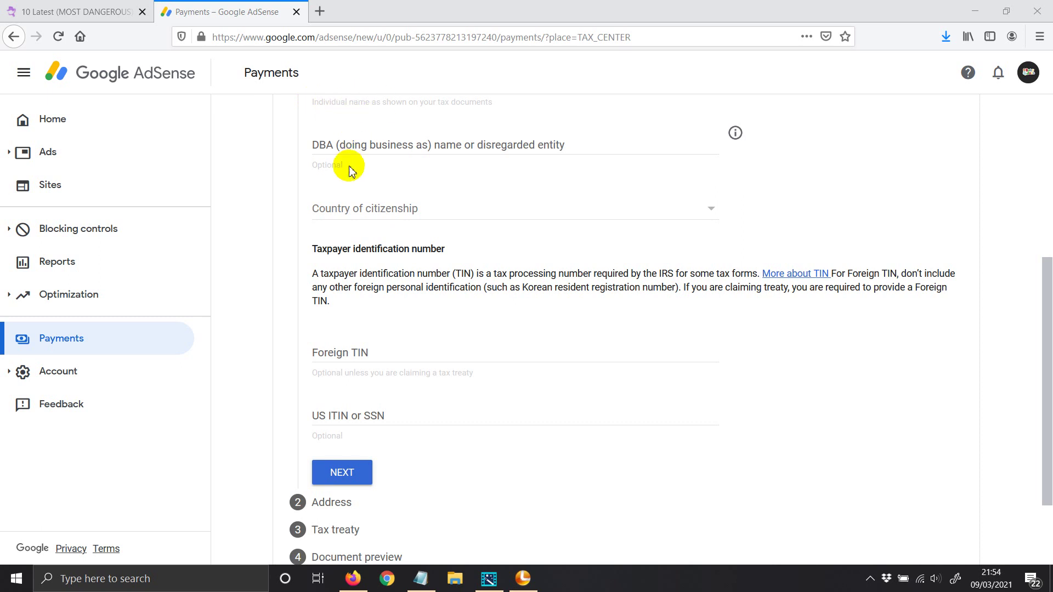
Set the country of citizenship to United Kingdom, leave the optional tax identity fields empty and continue to the Address section
click(376, 214)
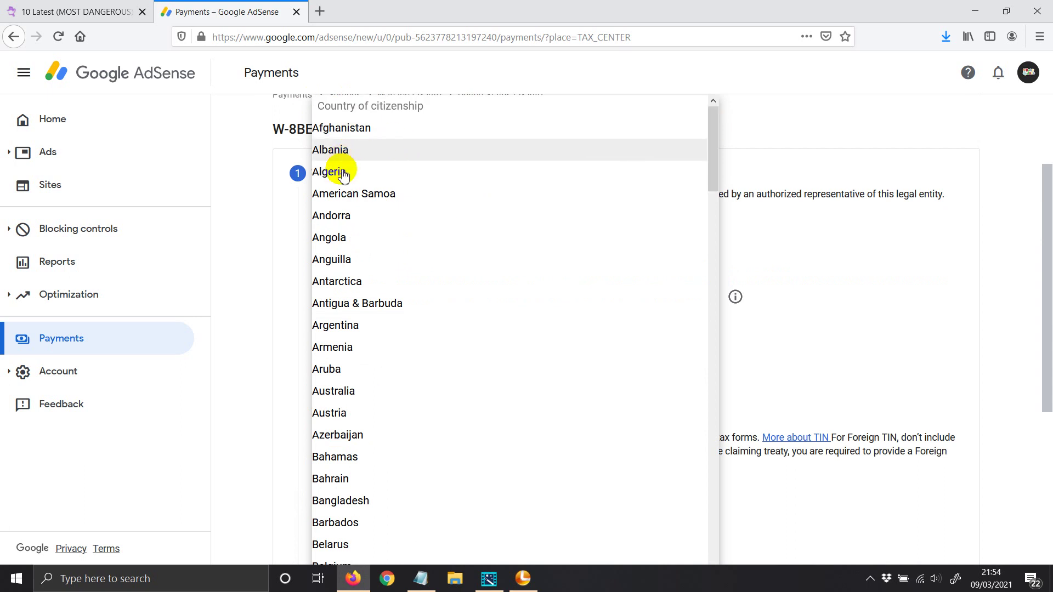
drag(710, 155, 690, 441)
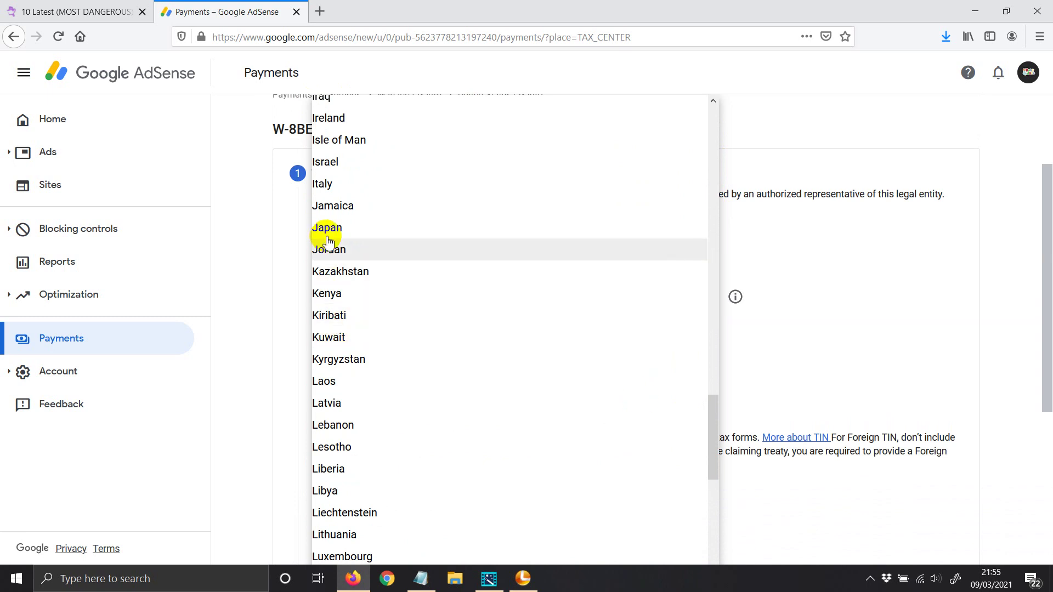
drag(711, 436, 701, 579)
scroll(469, 447, down, 13)
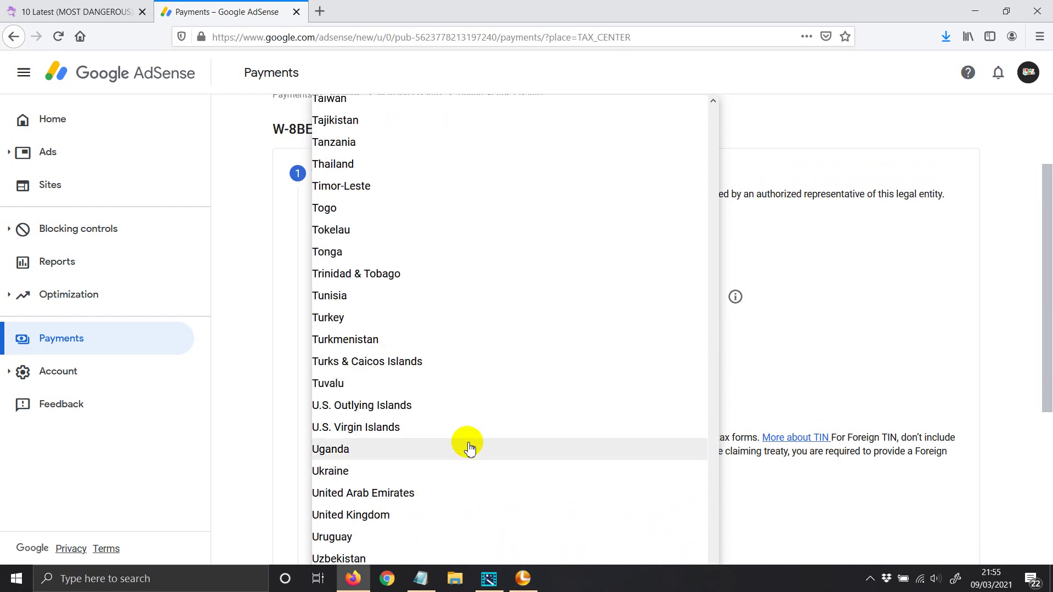
click(373, 512)
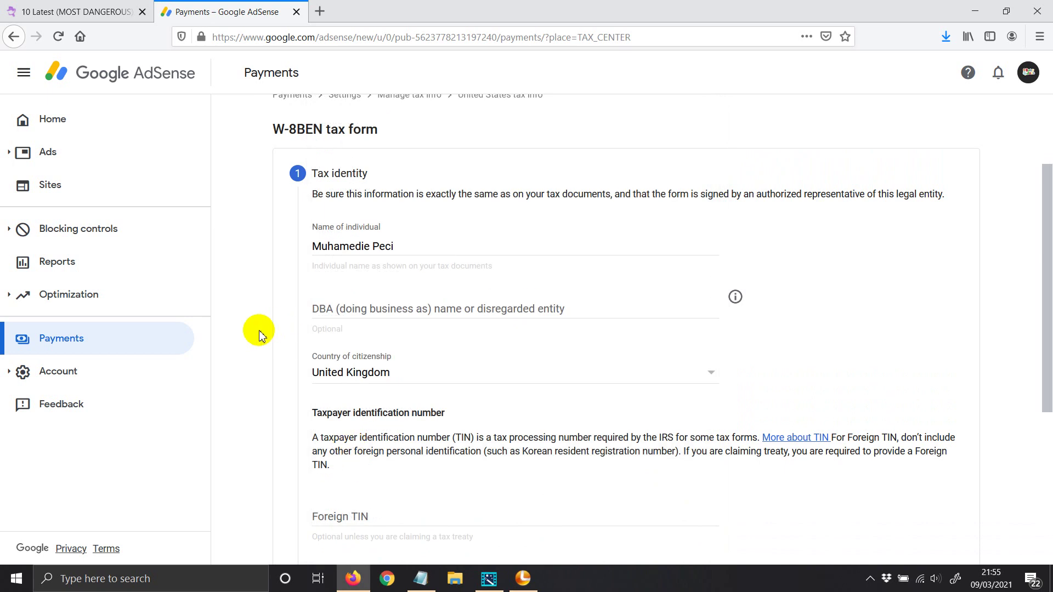
scroll(258, 341, down, 2)
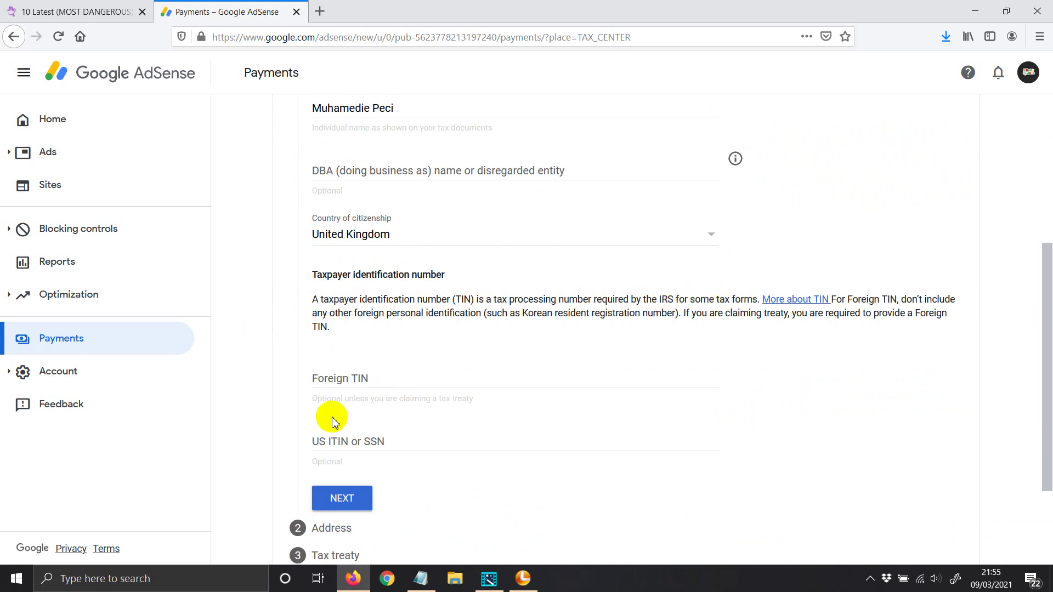
click(349, 500)
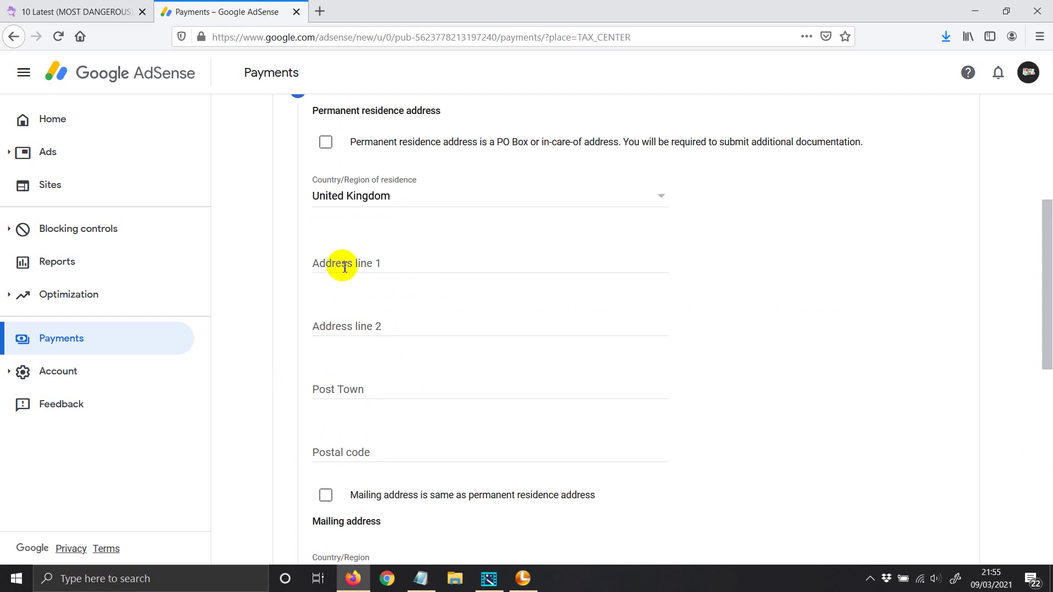
Review the permanent residence and mailing address fields in the Address section
click(344, 266)
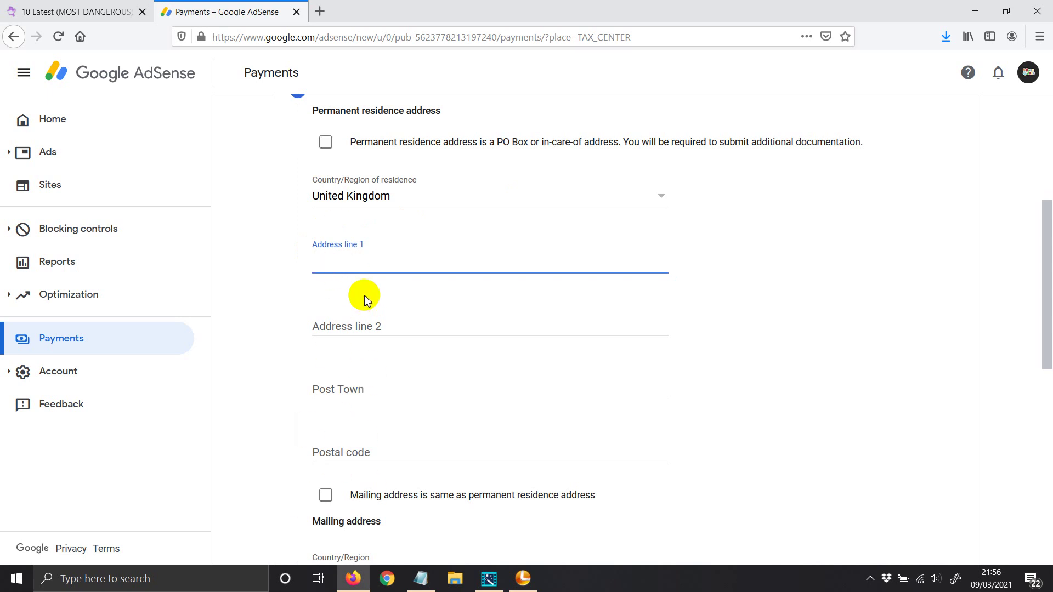
scroll(326, 325, down, 5)
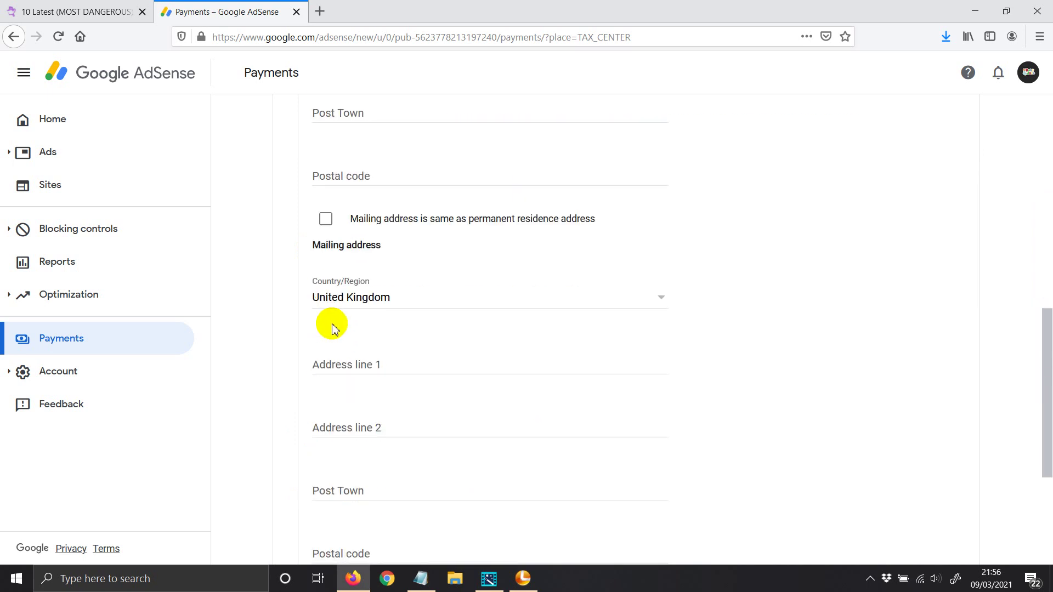
scroll(384, 497, down, 3)
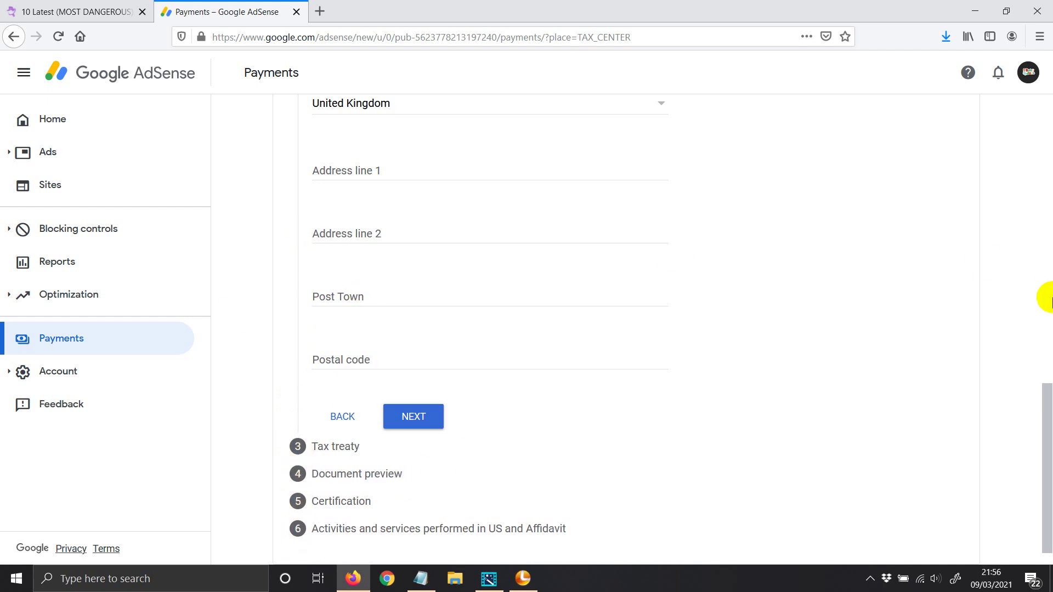
drag(1042, 400, 1044, 219)
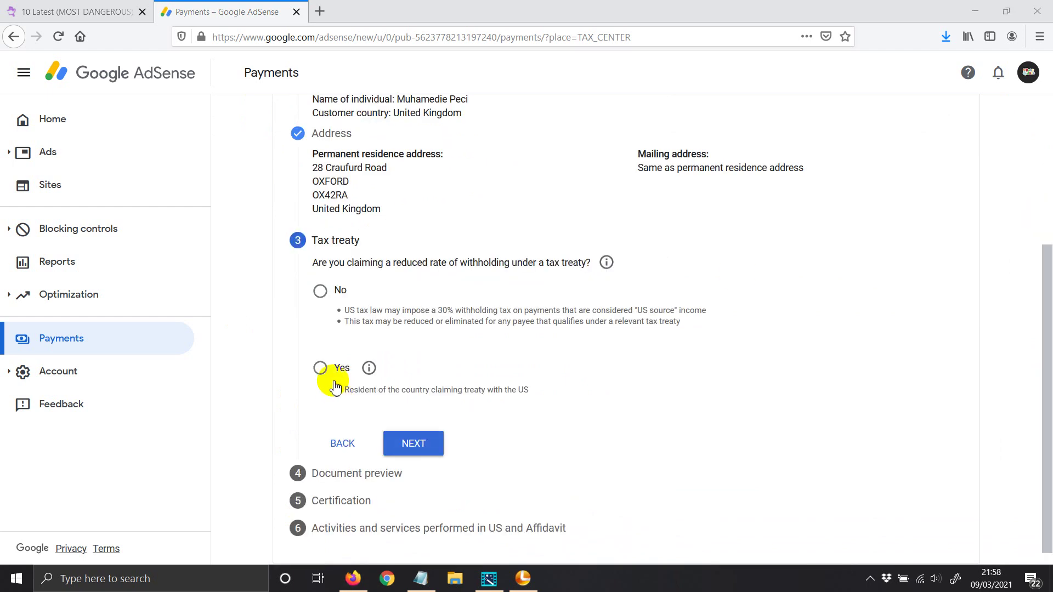
Claim a reduced withholding rate under a tax treaty as a resident of the treaty country, with United Kingdom as the country
click(321, 369)
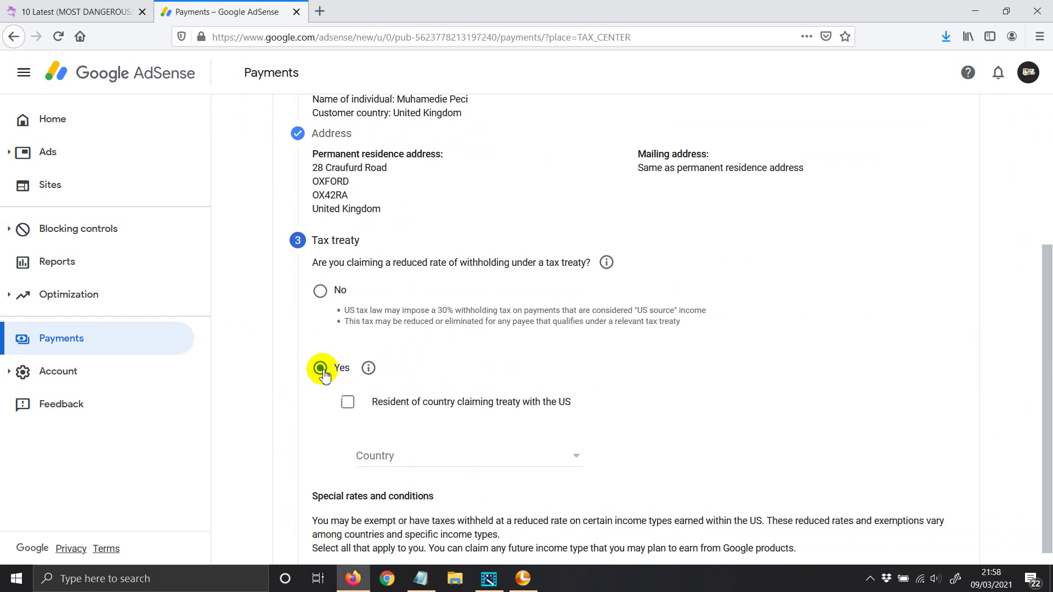
click(347, 402)
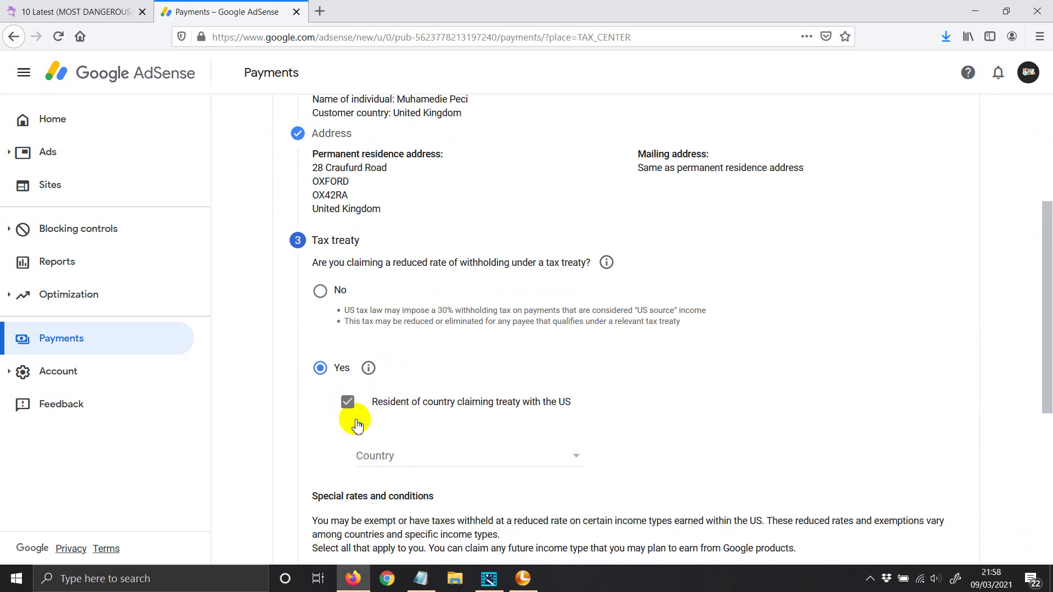
click(382, 458)
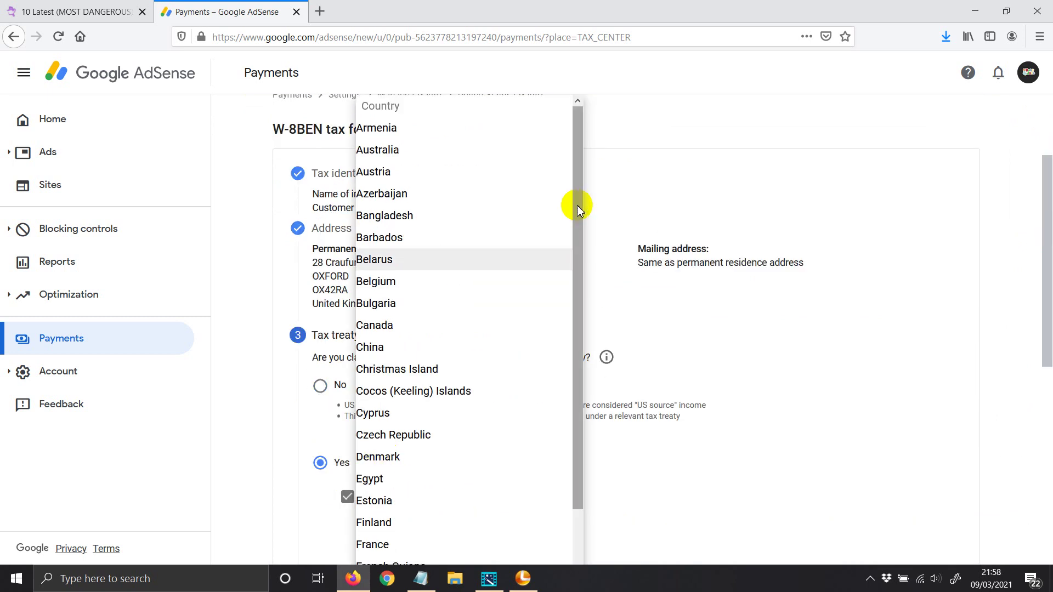
scroll(564, 423, down, 15)
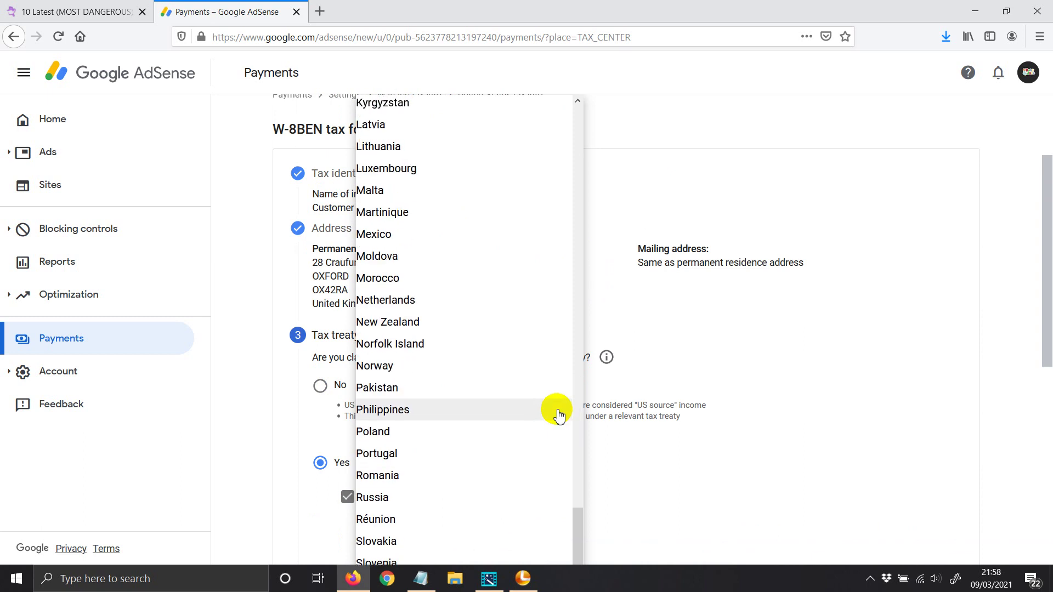
scroll(555, 452, down, 5)
scroll(552, 449, down, 2)
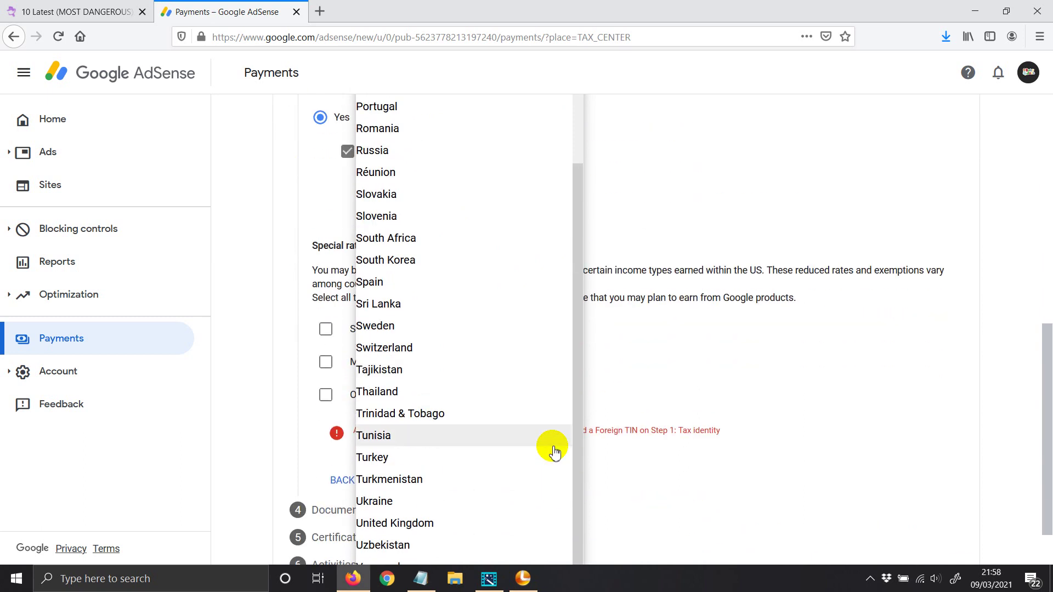
click(341, 436)
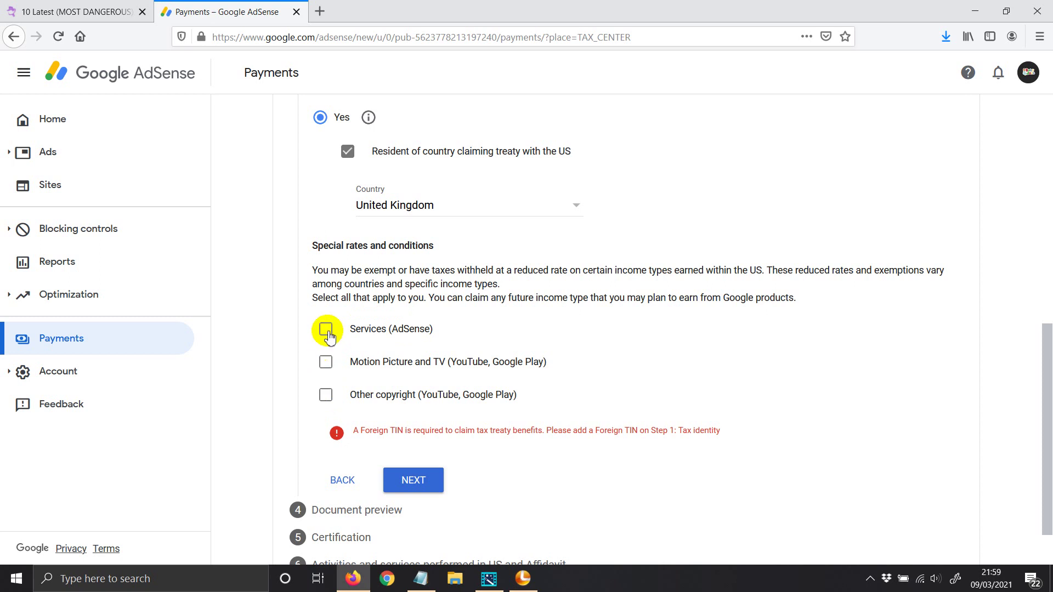
click(326, 365)
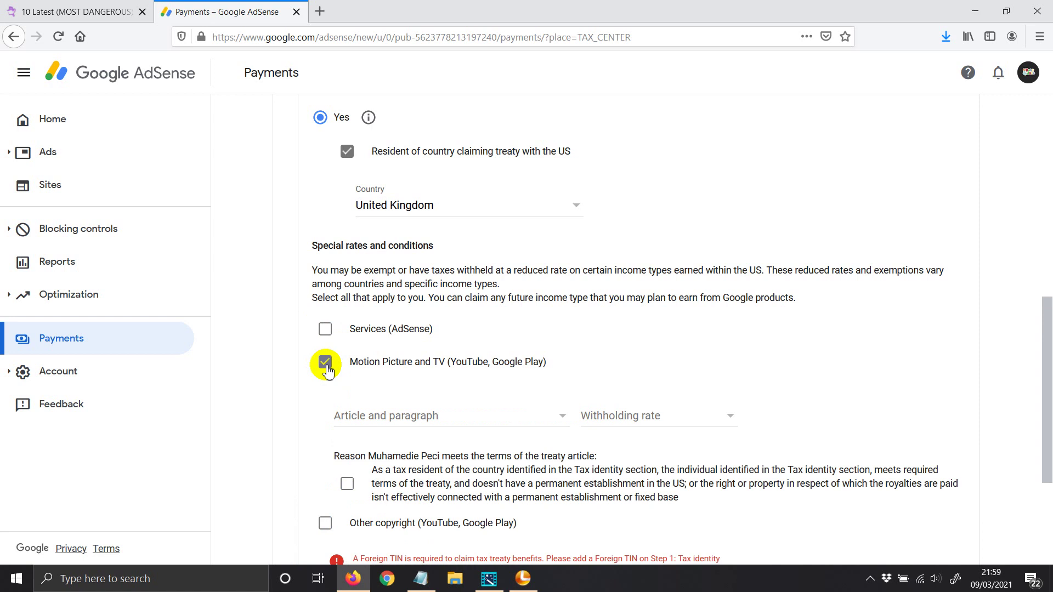
click(379, 419)
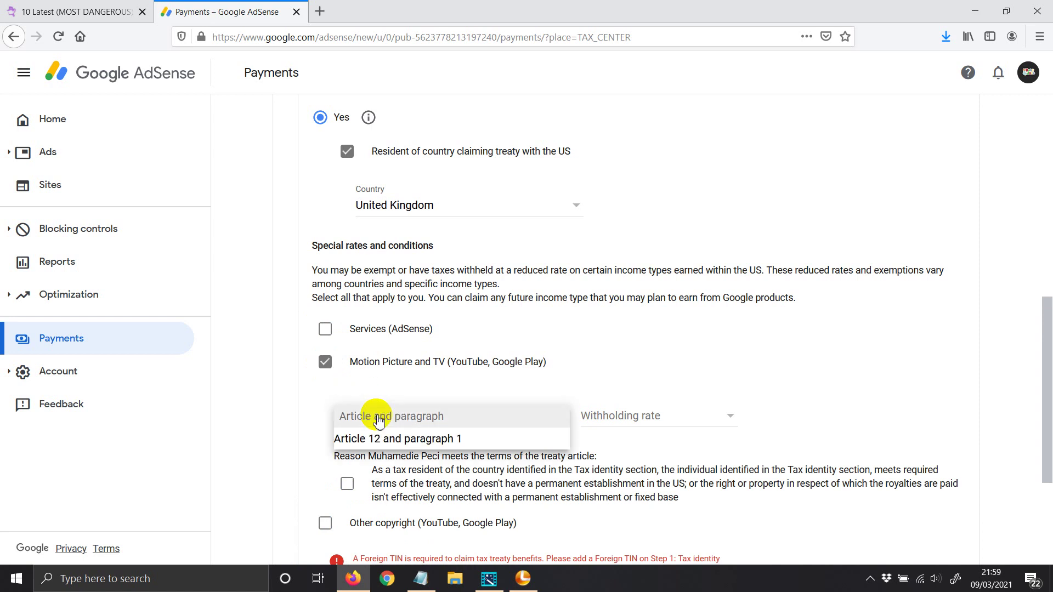
click(325, 363)
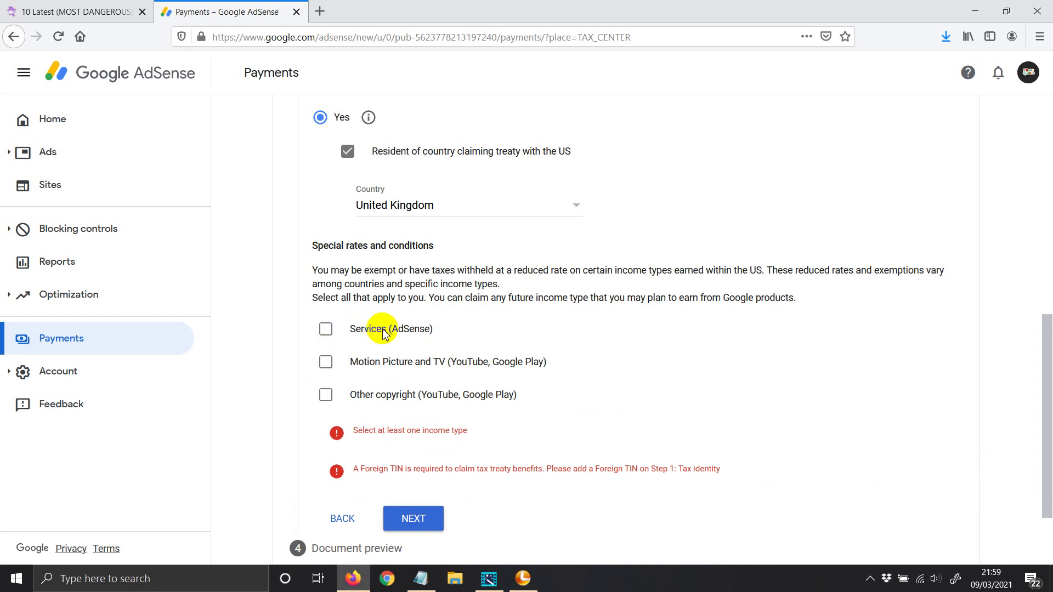
Claim the Services (AdSense) income type under Article 7 and paragraph 1 with the 0% (reduced rate) withholding rate
click(326, 330)
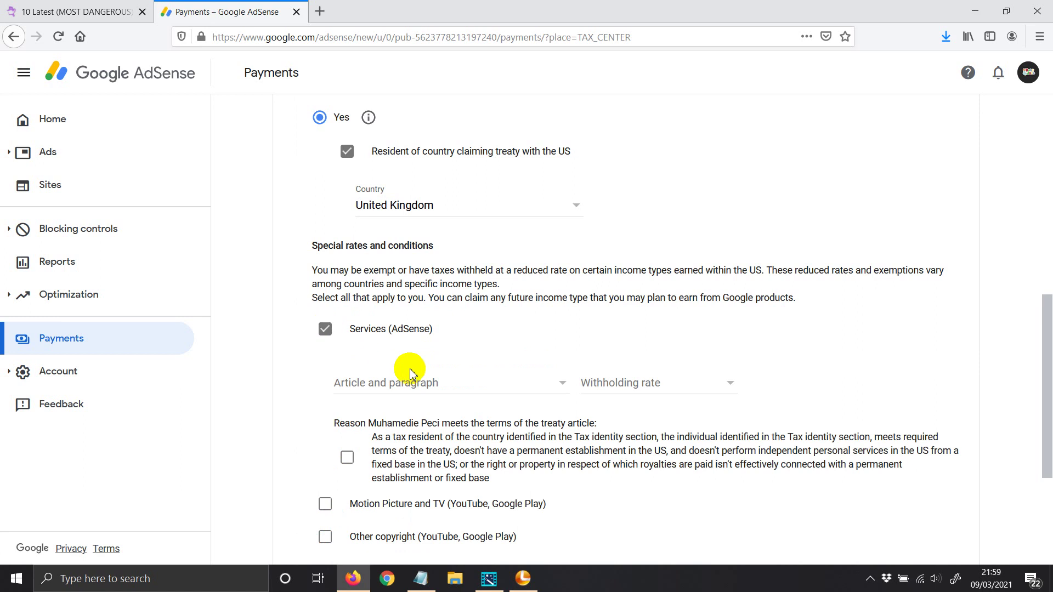
click(403, 384)
click(400, 406)
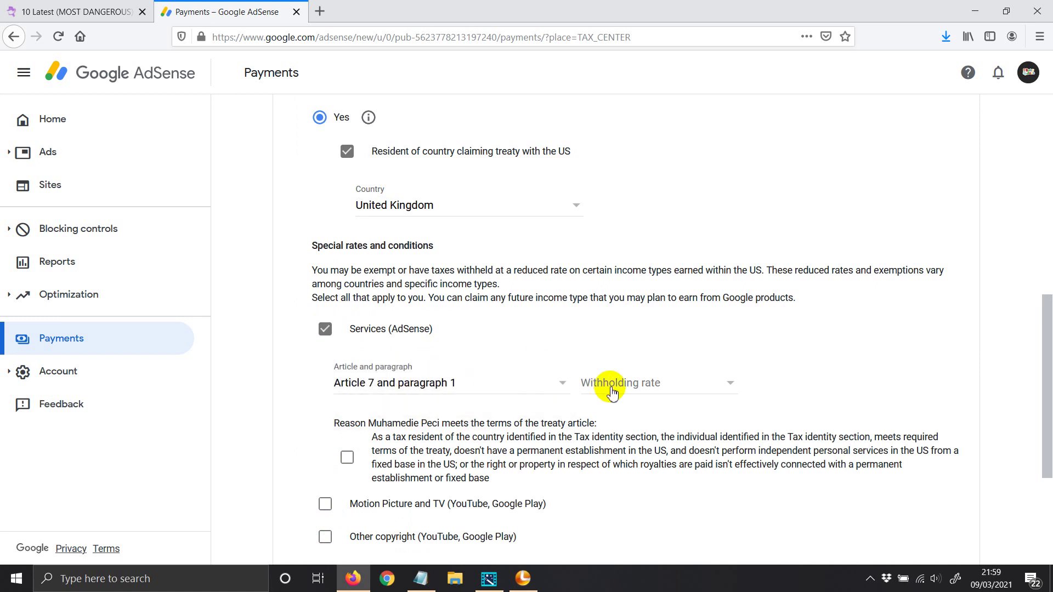
click(611, 391)
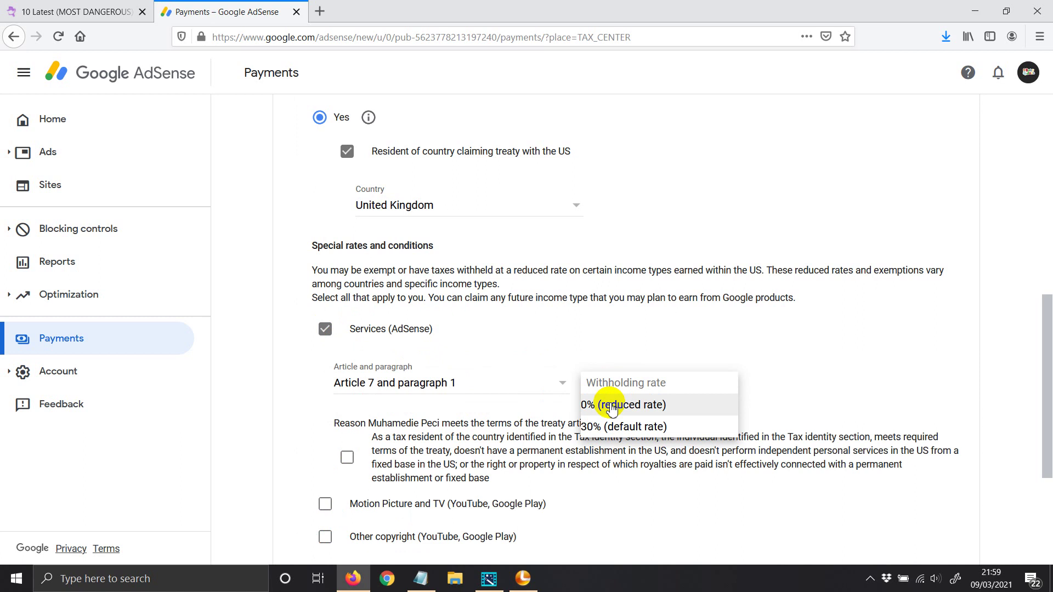
click(612, 407)
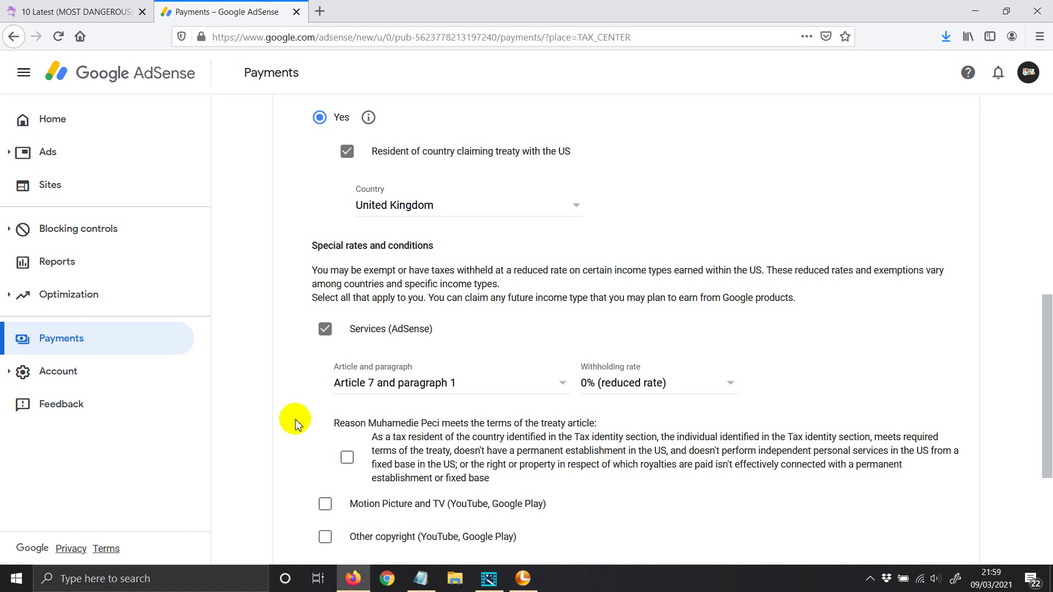
Confirm that the individual meets the treaty article's terms for Services (AdSense) and try to continue to Document preview
click(347, 458)
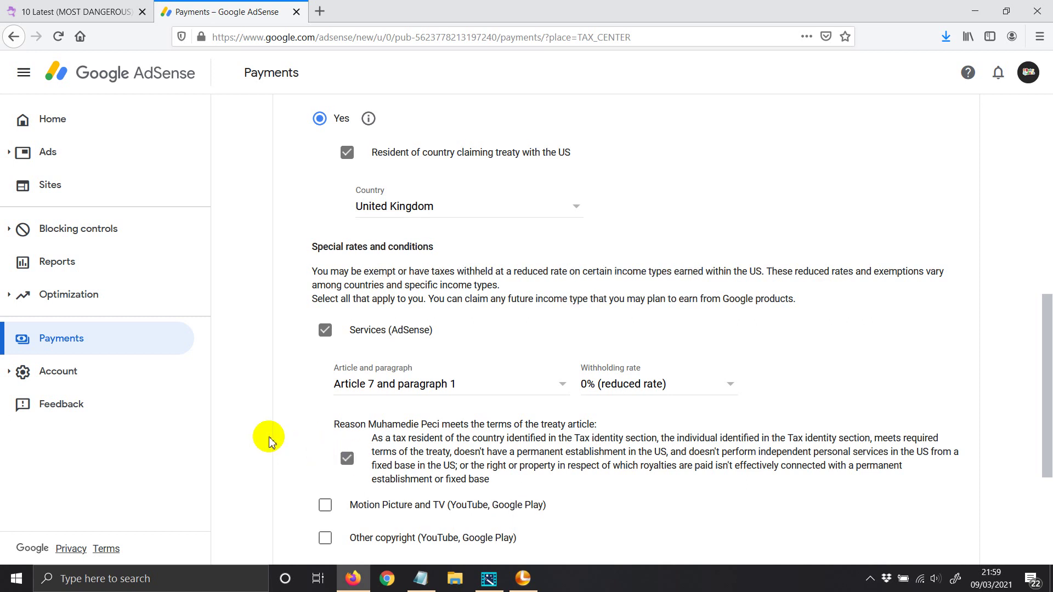
scroll(269, 442, down, 2)
scroll(272, 440, down, 3)
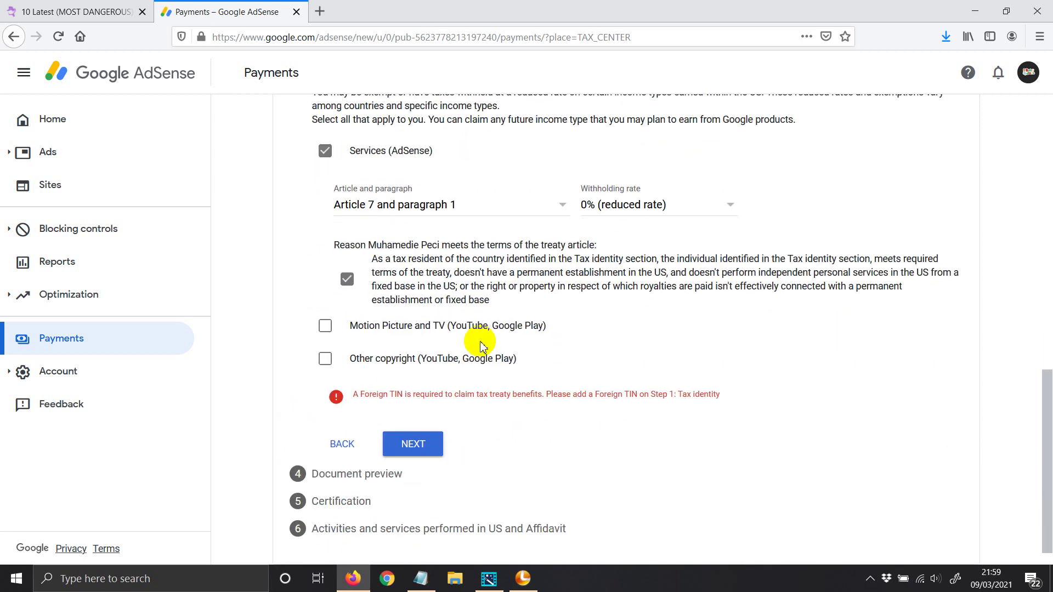
click(407, 453)
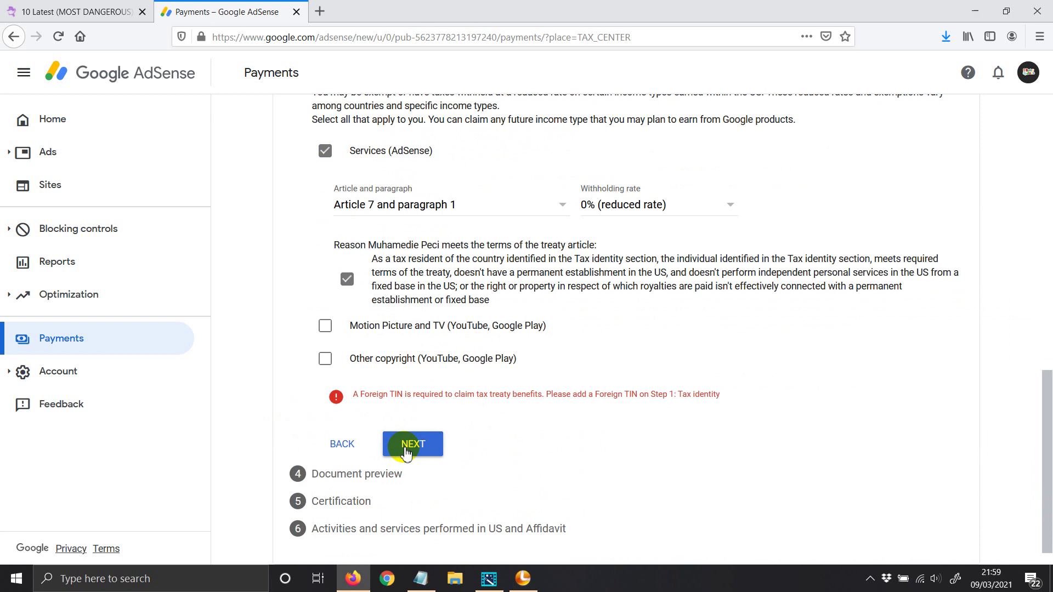
click(408, 452)
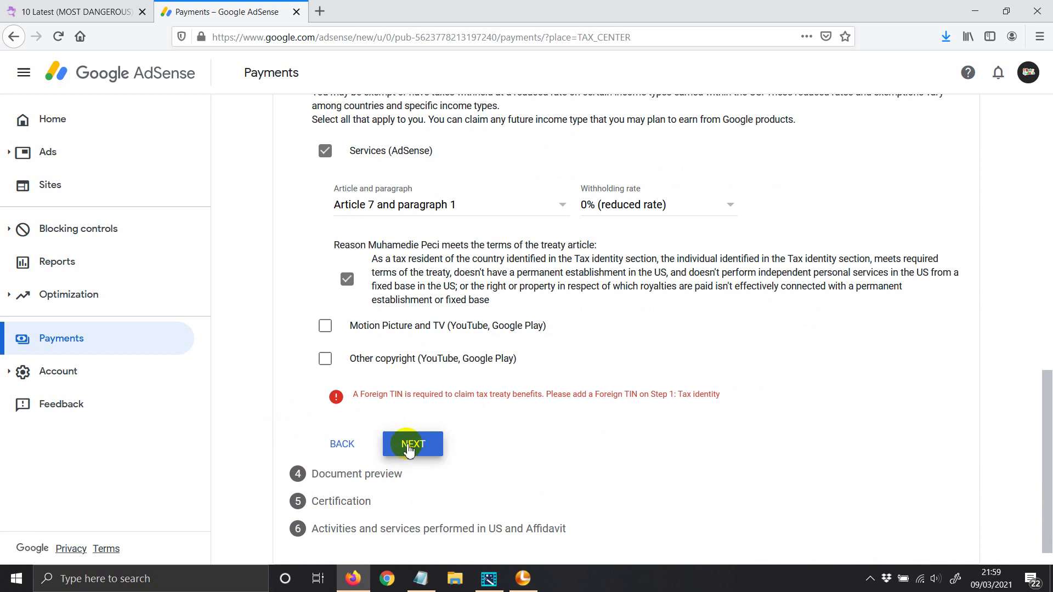
click(409, 450)
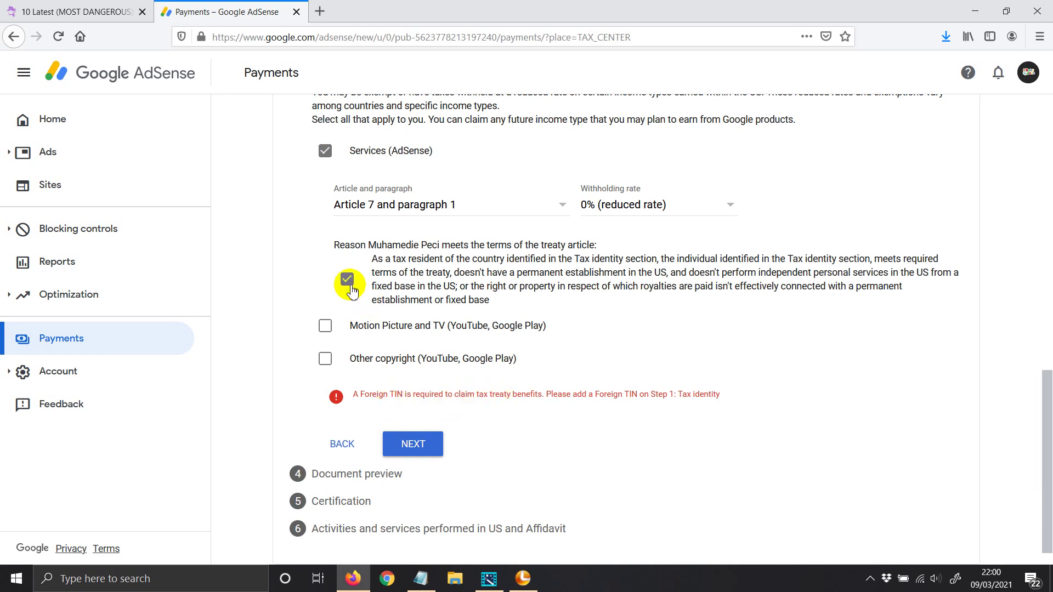
Withdraw the treaty terms confirmation and set the Services (AdSense) withholding rate to 30% (default rate)
click(347, 281)
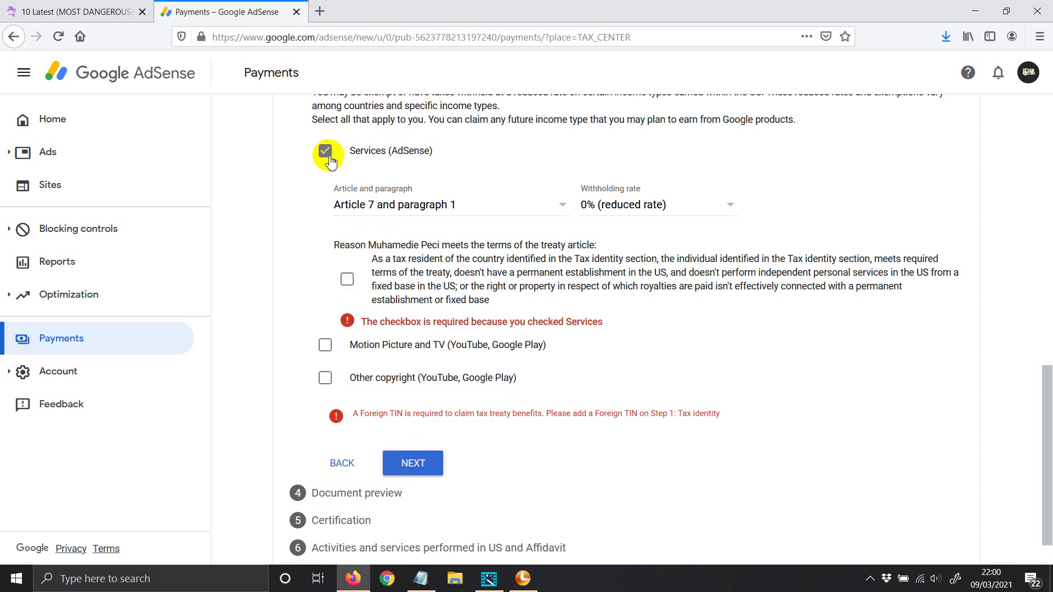
click(325, 151)
click(326, 255)
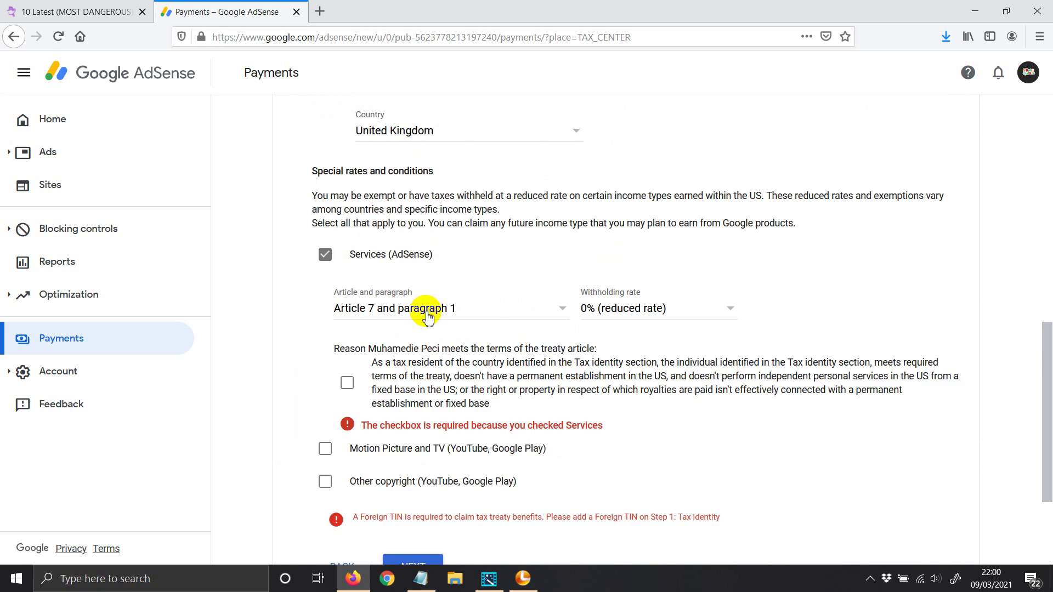
click(624, 308)
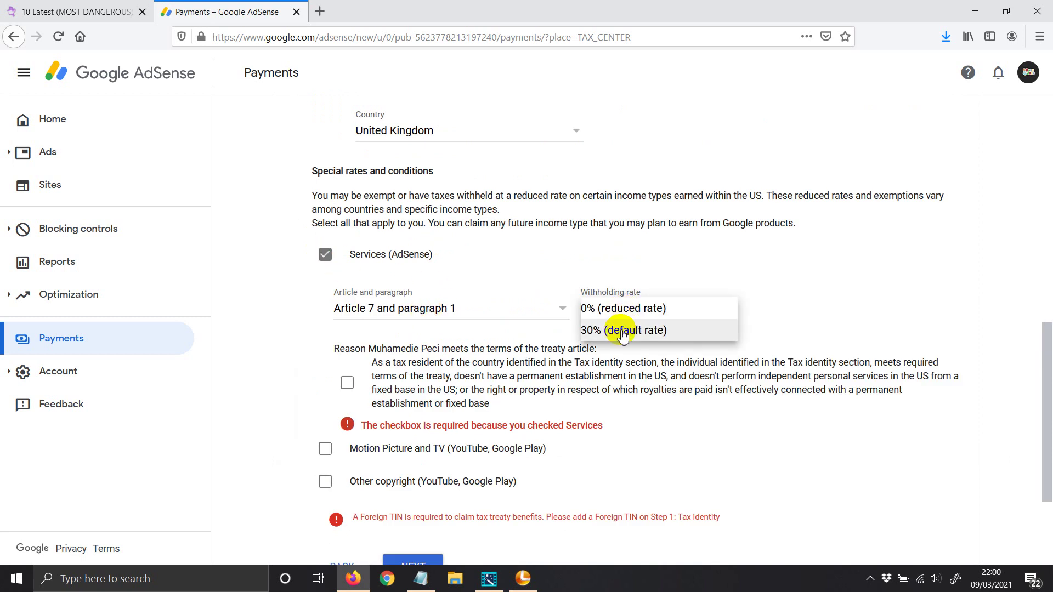
click(623, 332)
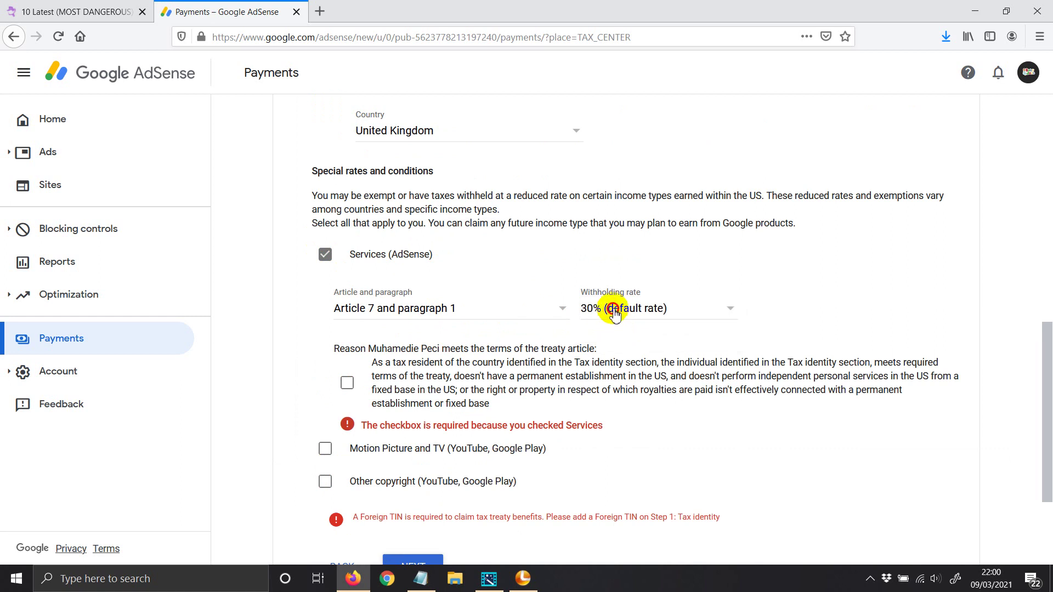
click(615, 312)
click(309, 355)
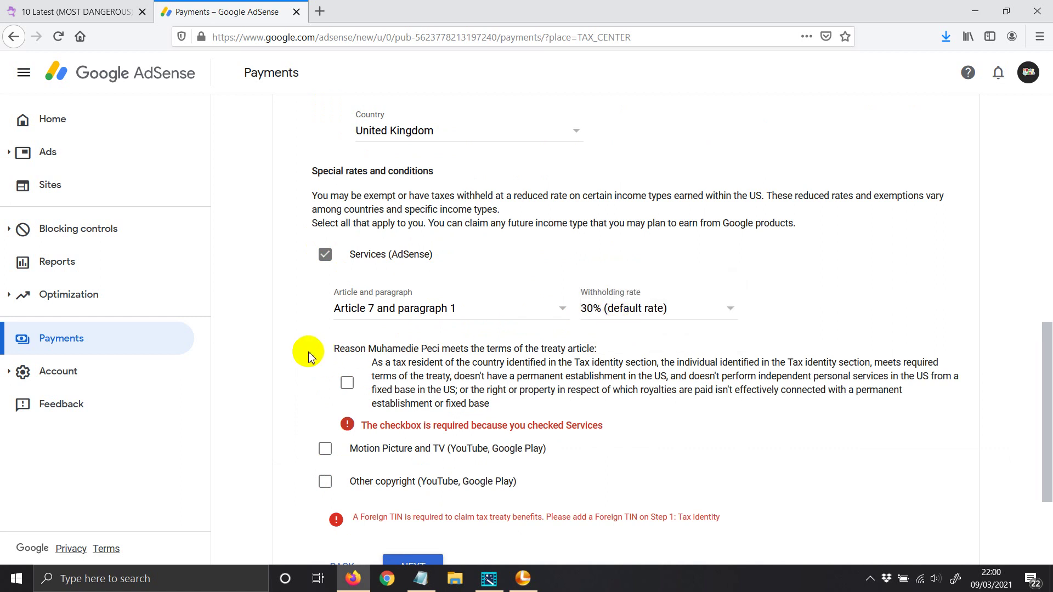
Answer No to claiming a reduced withholding rate, check the tax treaty explanation and continue to Document preview
scroll(308, 357, up, 5)
click(320, 292)
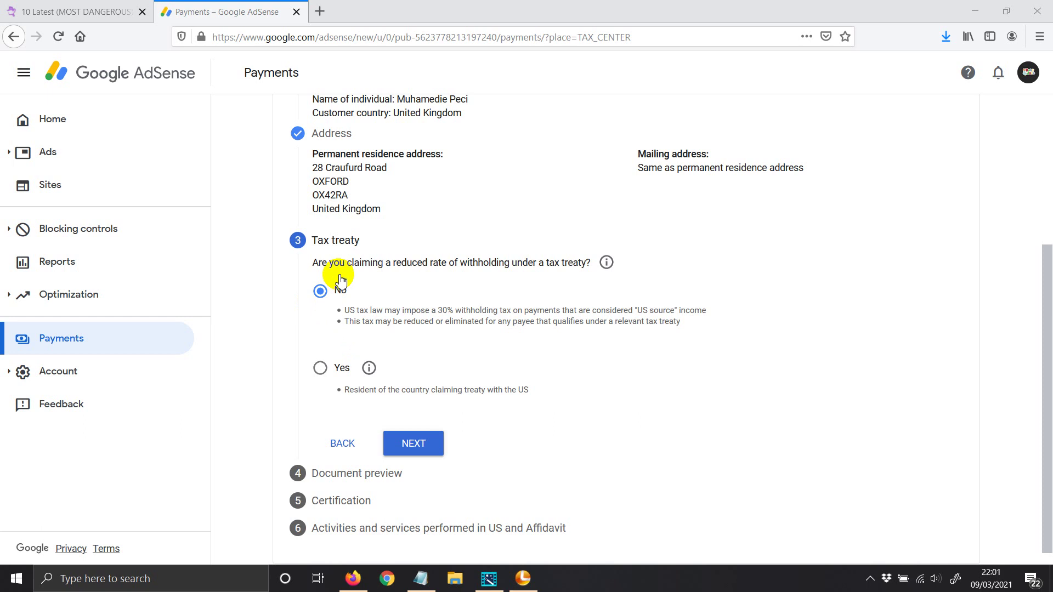
click(606, 262)
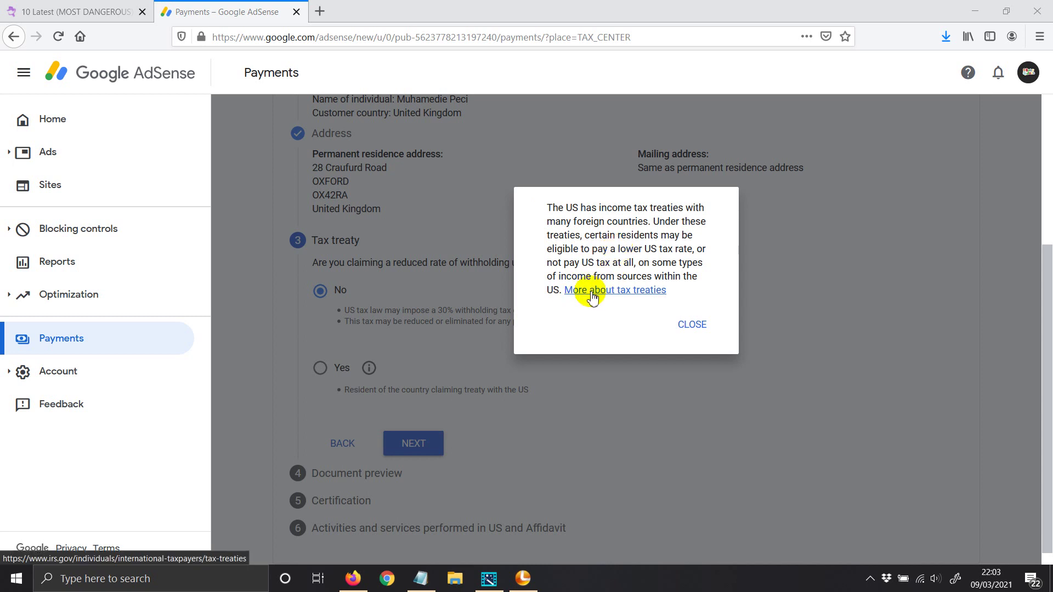
click(694, 326)
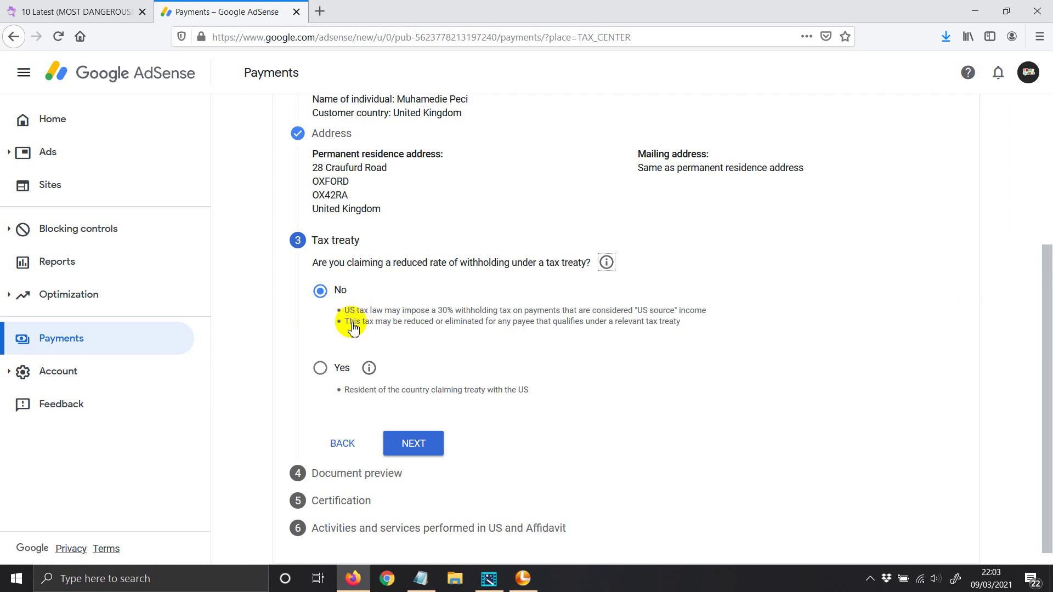
click(414, 447)
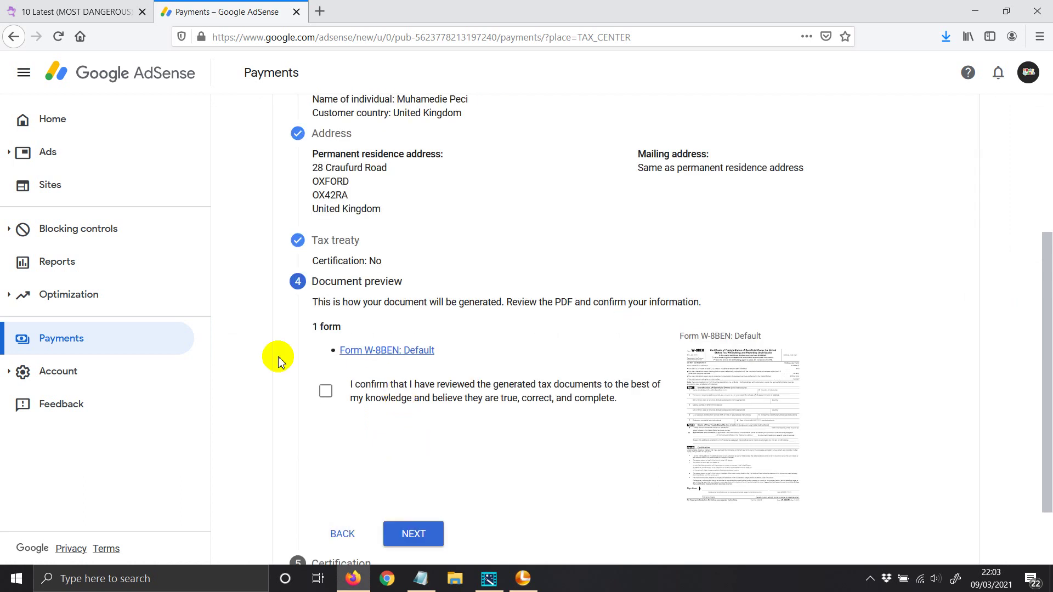
Confirm that the generated Form W-8BEN has been reviewed and continue to the Certification section
scroll(278, 357, down, 1)
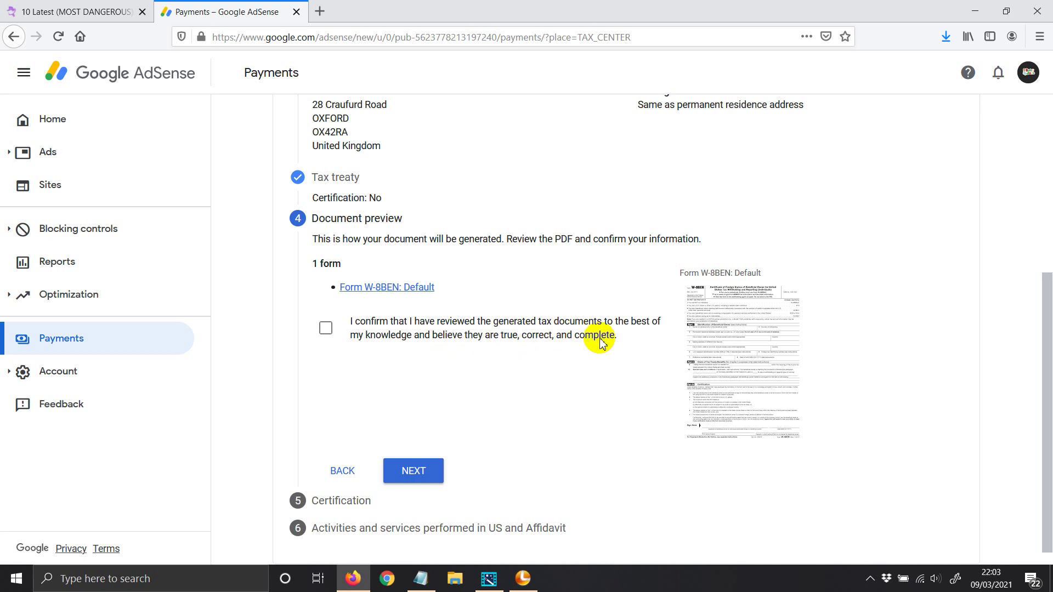
click(326, 331)
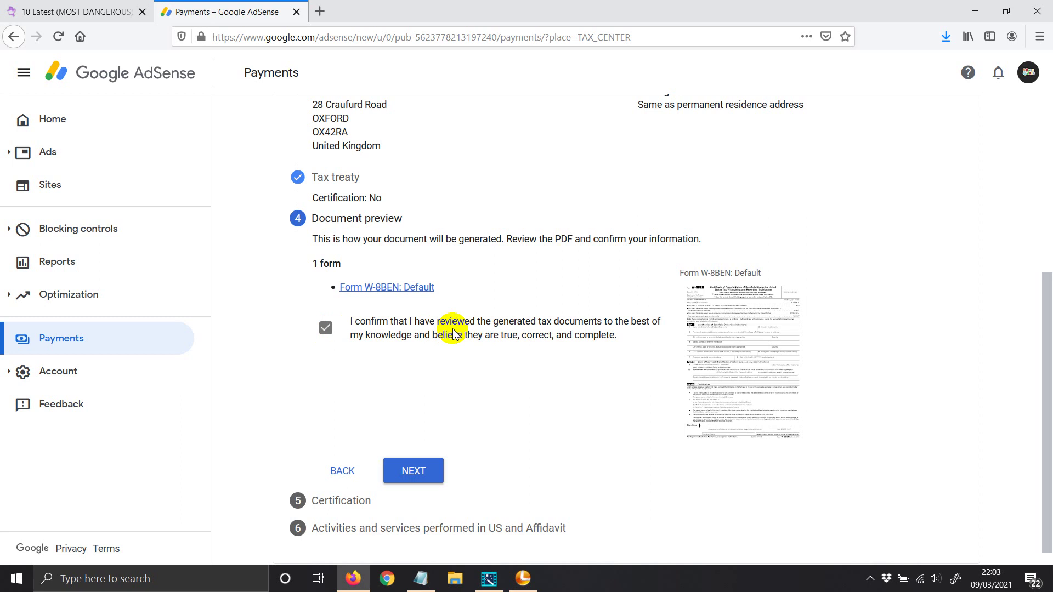
click(414, 477)
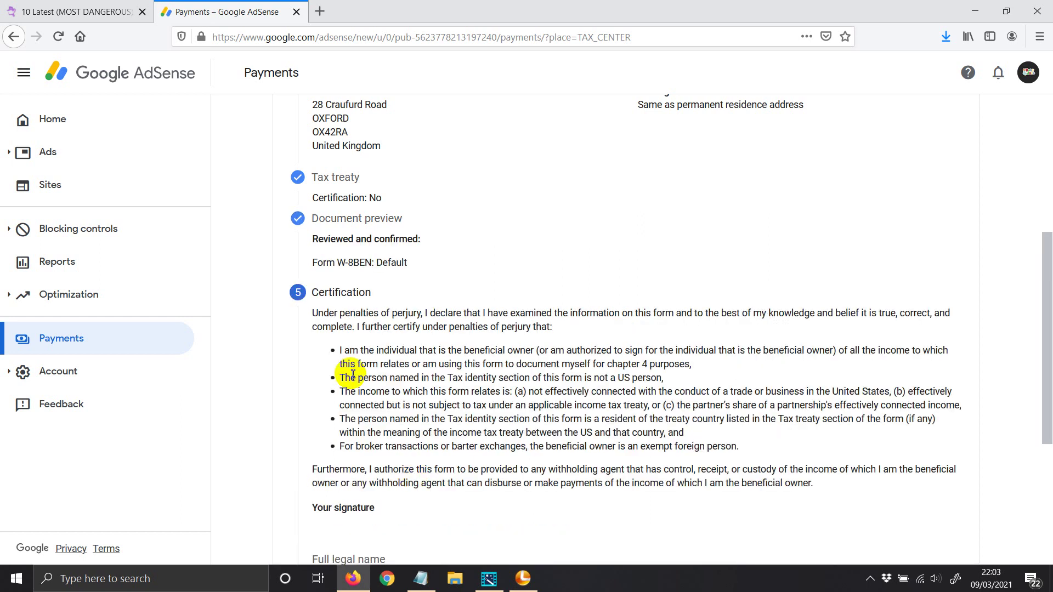
Sign the certification with the individual's full legal name, declare completing the form on their own behalf, and continue
scroll(353, 435, down, 5)
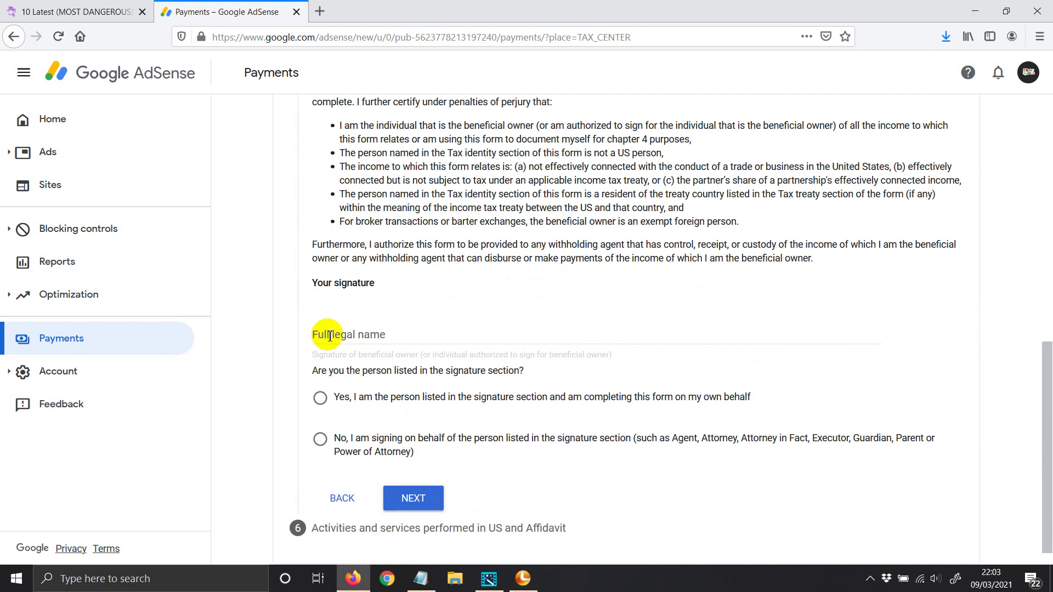
click(330, 335)
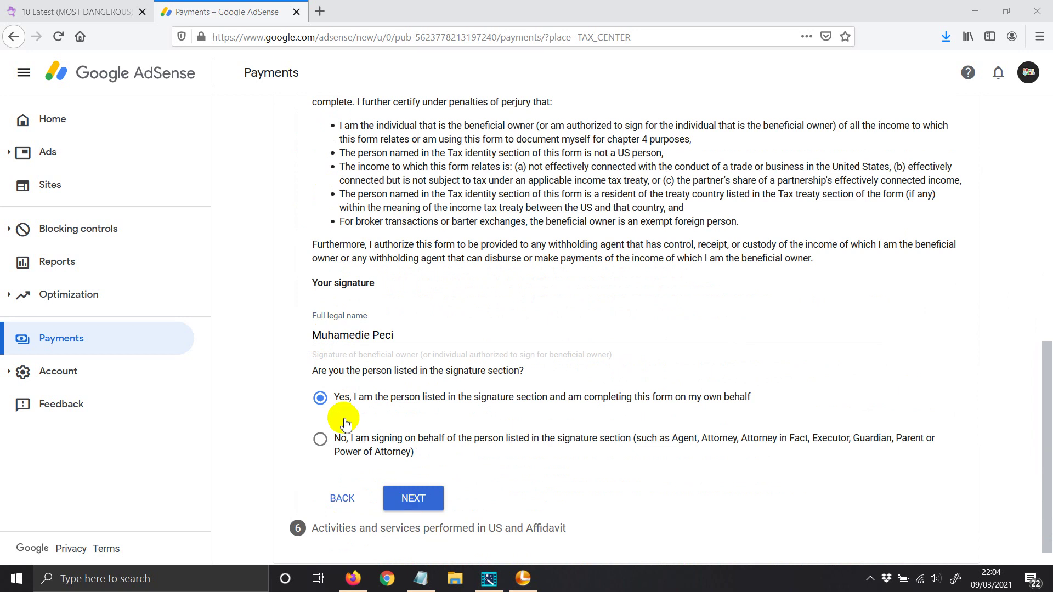
click(323, 399)
click(406, 499)
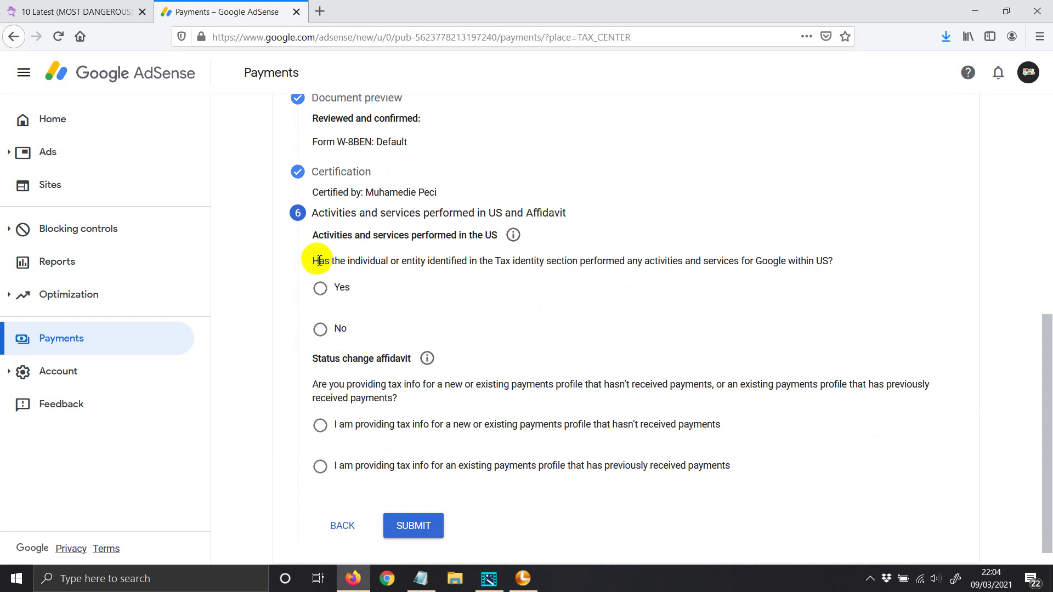
Answer No to having performed activities and services in the US, and certify that services are performed solely outside the US
scroll(319, 261, up, 2)
scroll(321, 261, down, 2)
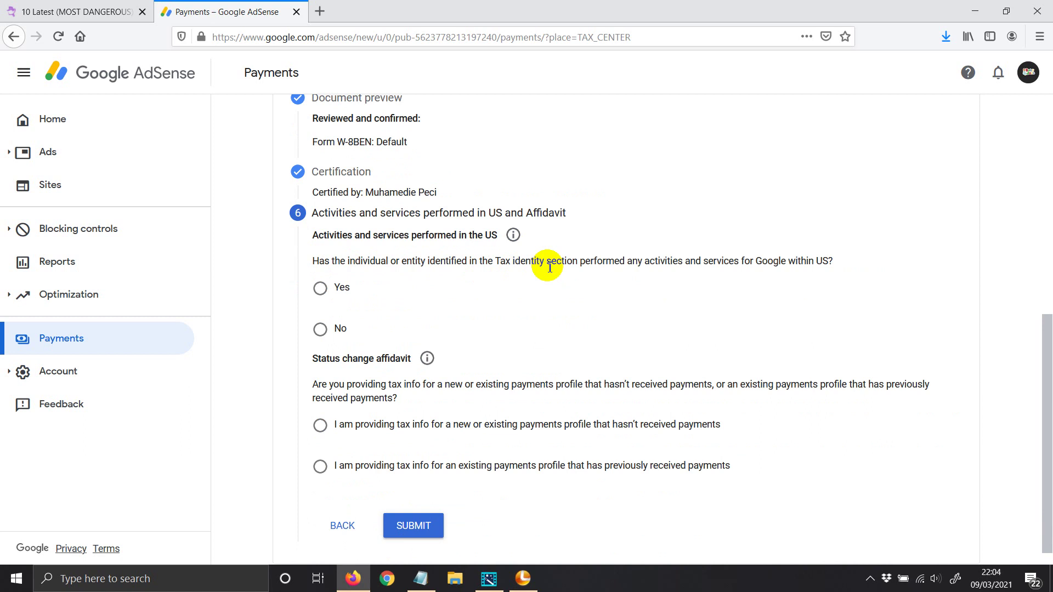
click(323, 335)
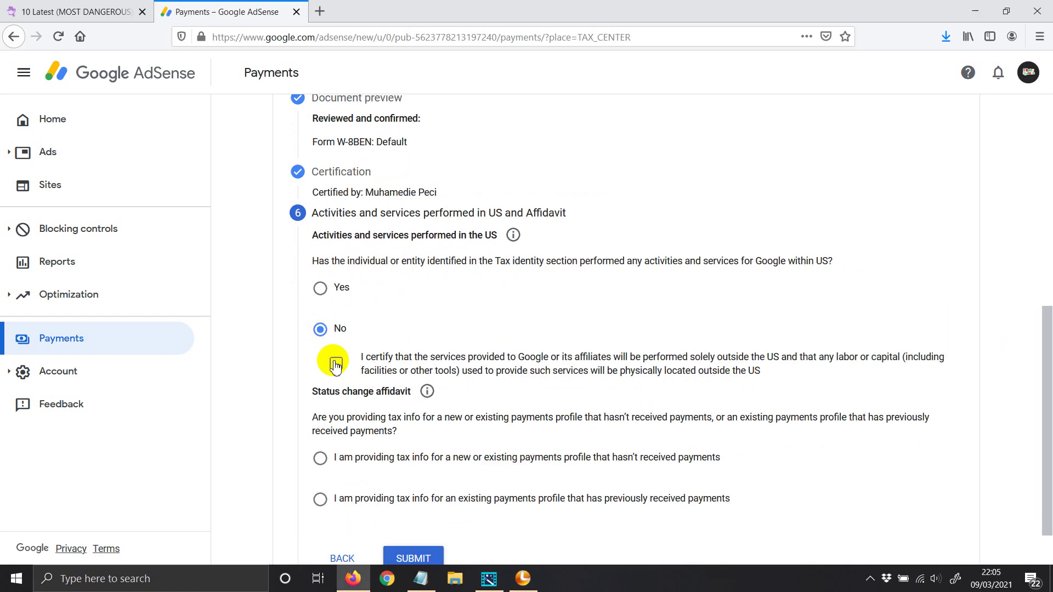
click(336, 363)
Declare a new or existing payments profile that hasn't received payments in the status change affidavit, and submit the tax form
scroll(303, 377, down, 1)
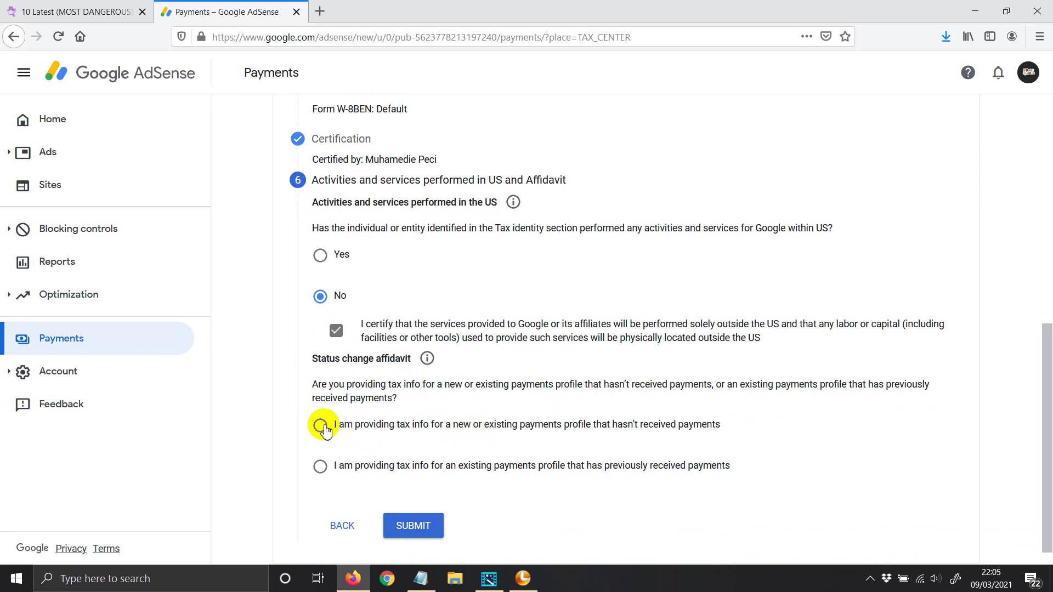
click(321, 427)
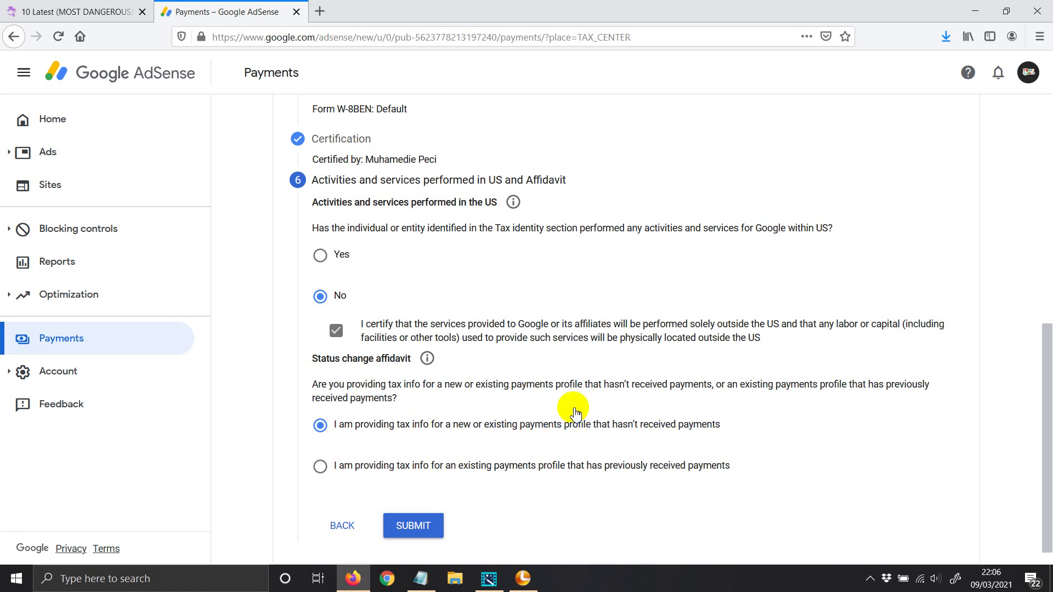
click(416, 525)
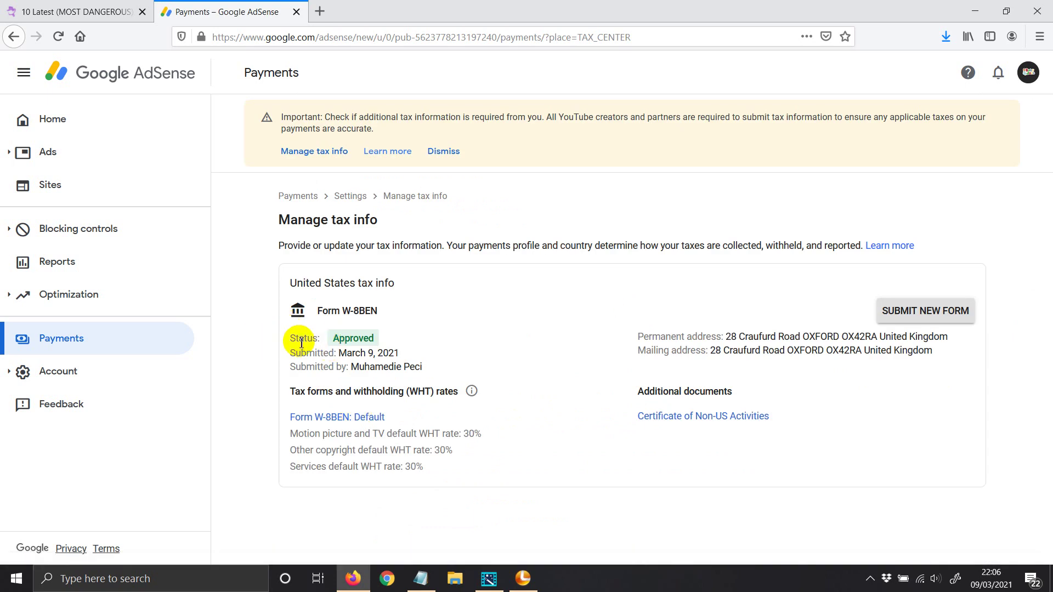
Check the status of the submitted Form W-8BEN on the Manage tax info page
drag(333, 340, 382, 338)
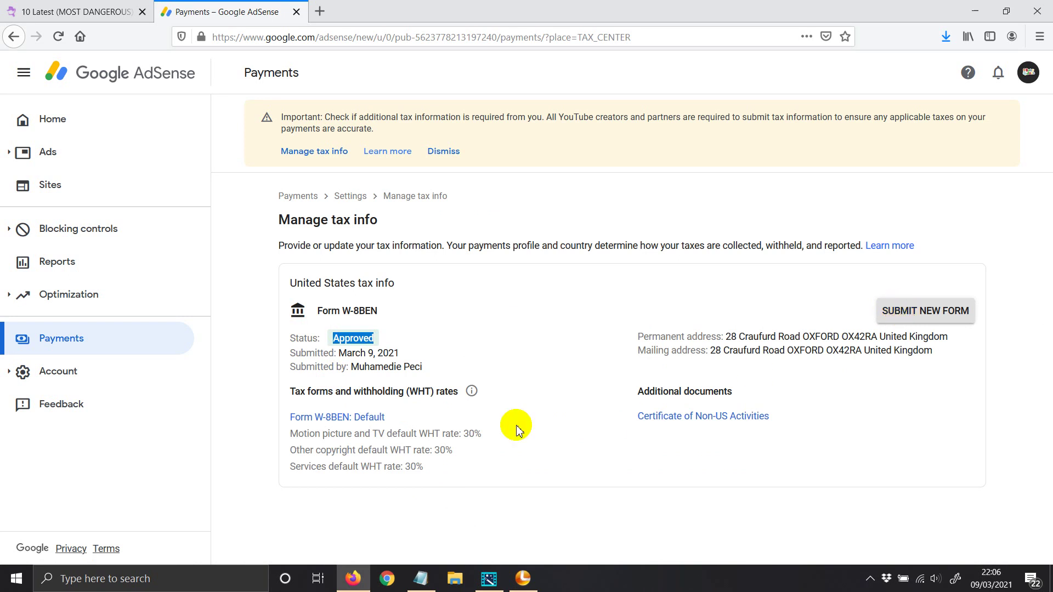
click(347, 336)
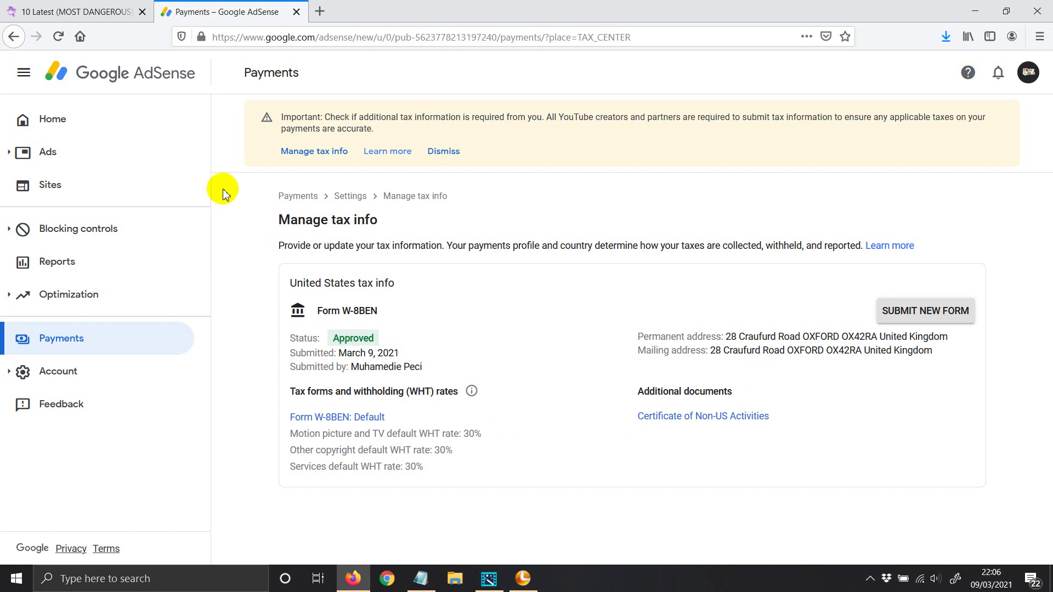
Return to the AdSense Home page, reload it and look over the tax notice and dashboard cards
click(53, 119)
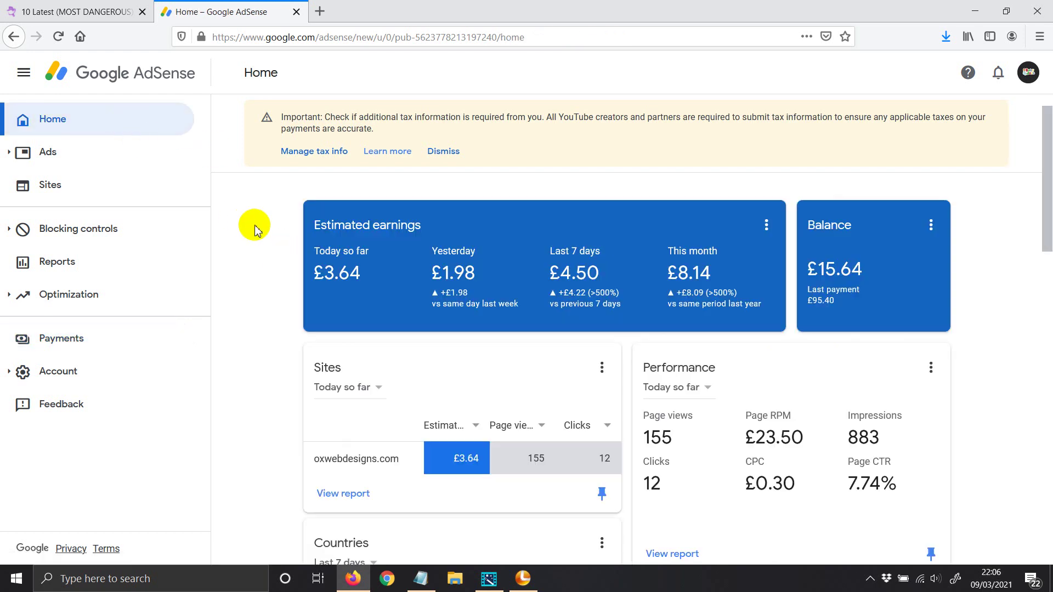
right_click(246, 202)
click(349, 229)
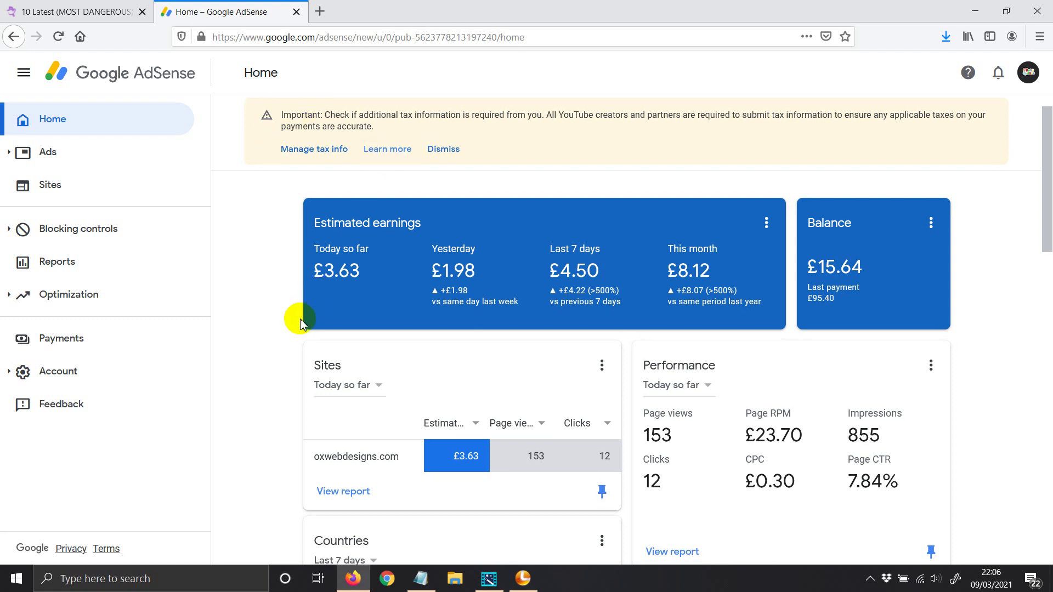
scroll(301, 323, down, 3)
scroll(301, 320, down, 3)
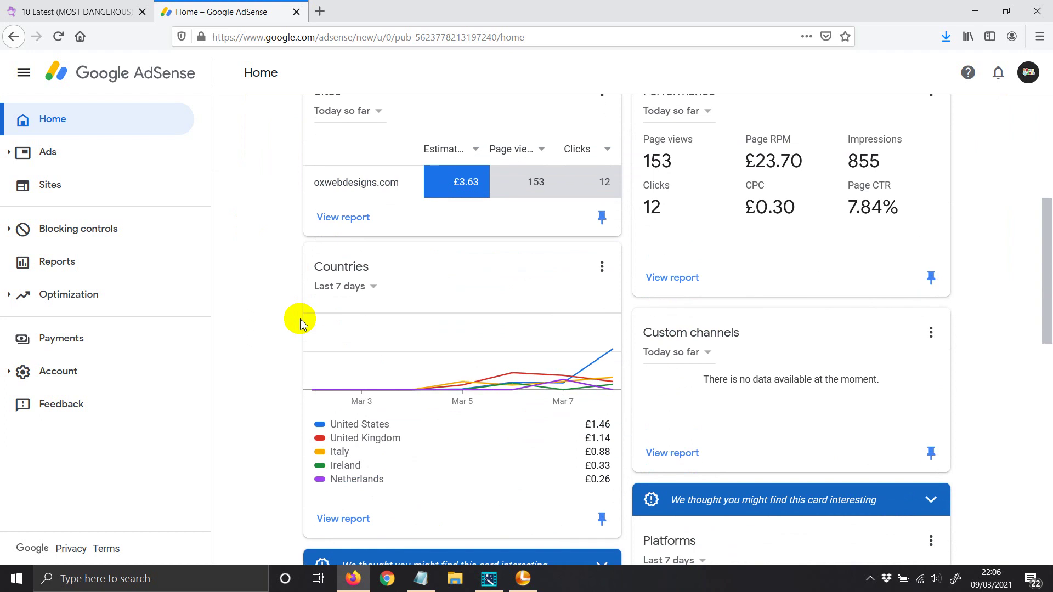
drag(1045, 277, 1044, 187)
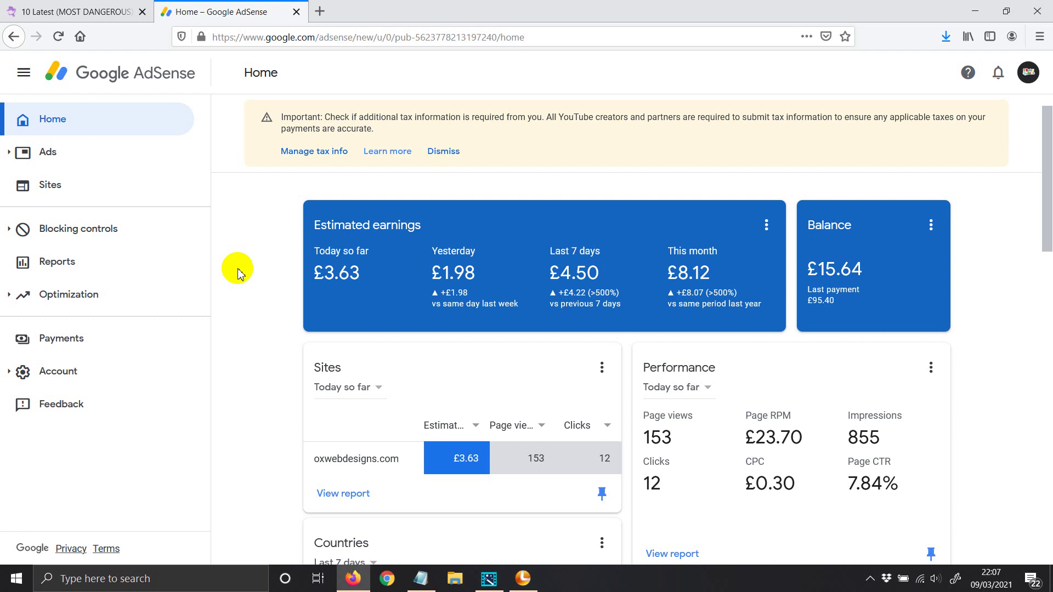
Recheck the Manage tax info page through the Home page's tax notice, and look through the dashboard cards again
click(302, 156)
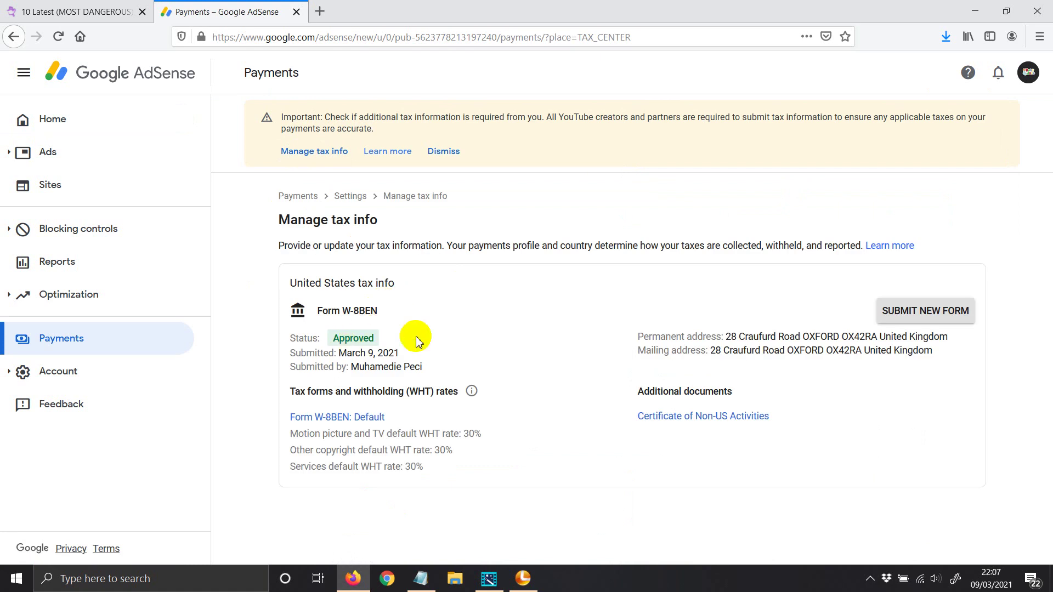
click(52, 127)
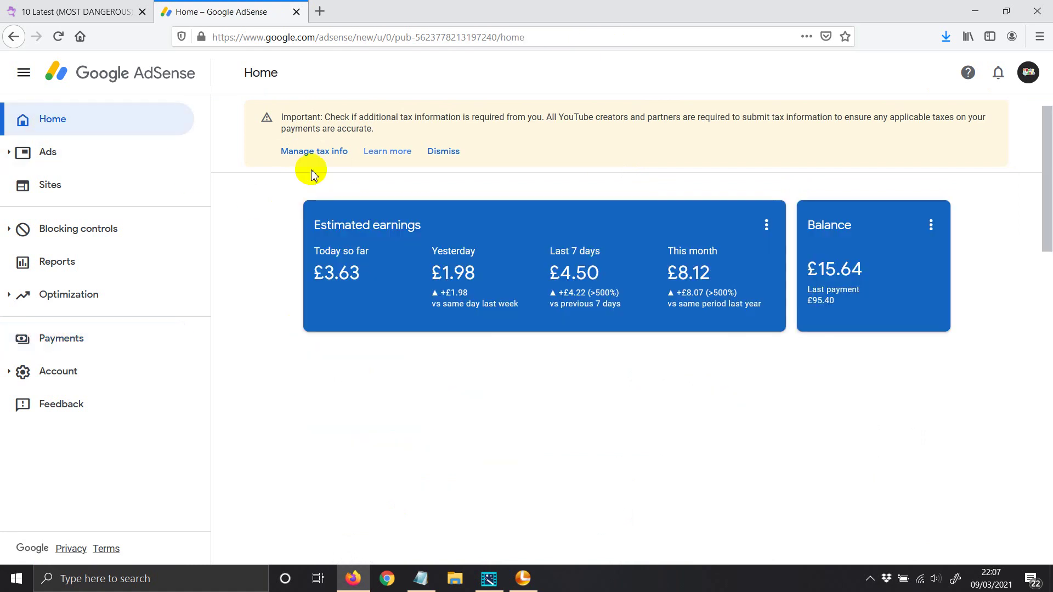
scroll(317, 270, down, 9)
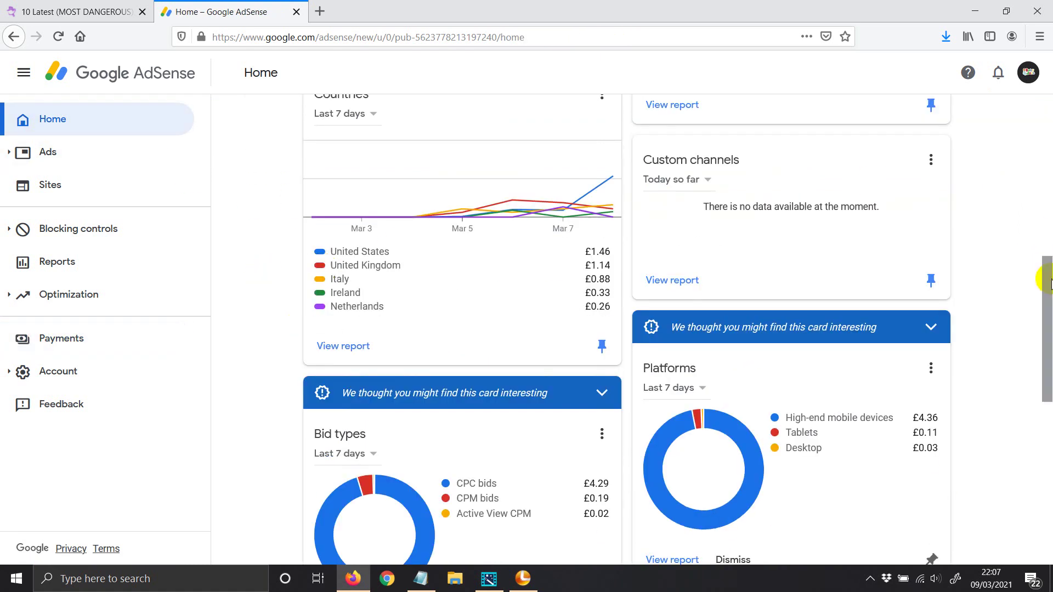
drag(1048, 282, 1037, 94)
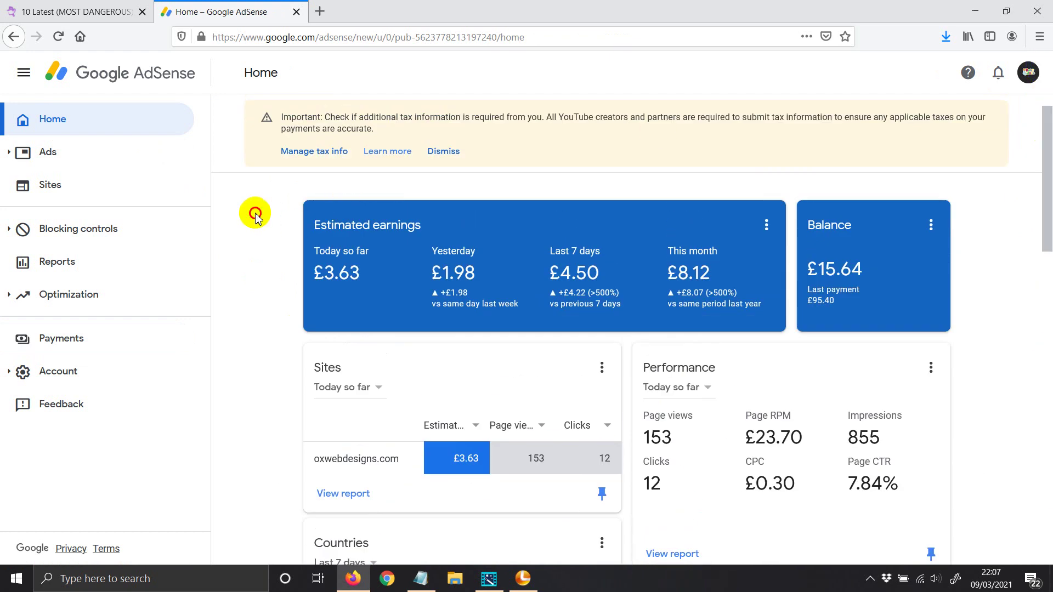
click(256, 216)
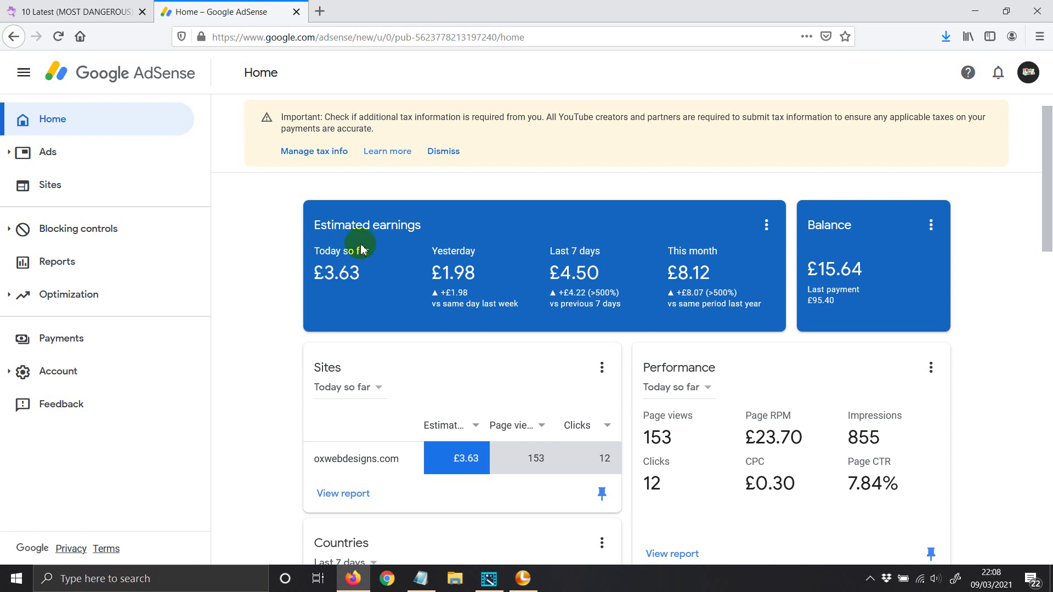
click(305, 158)
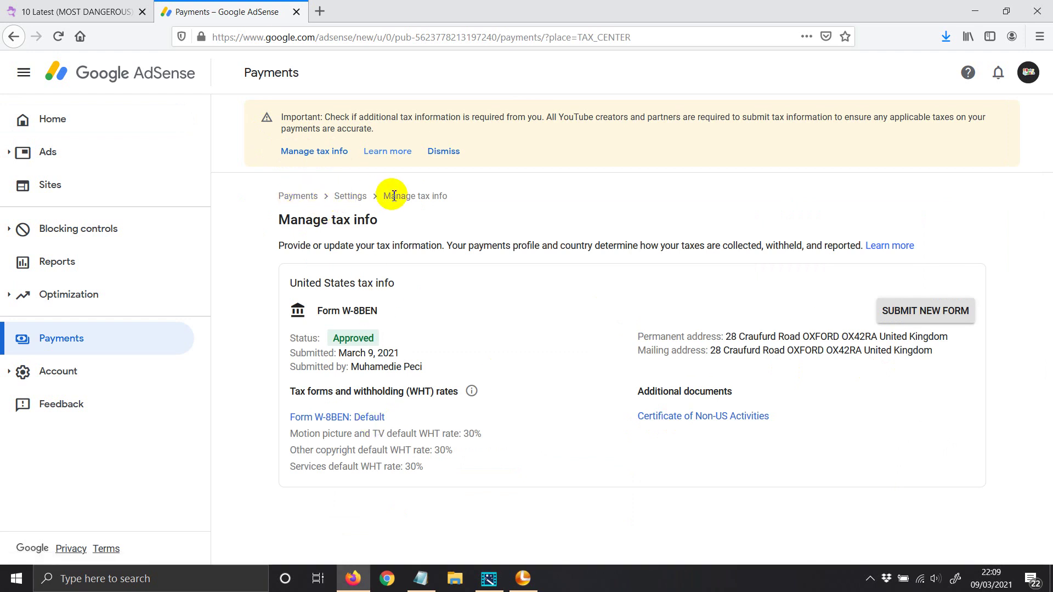
click(57, 125)
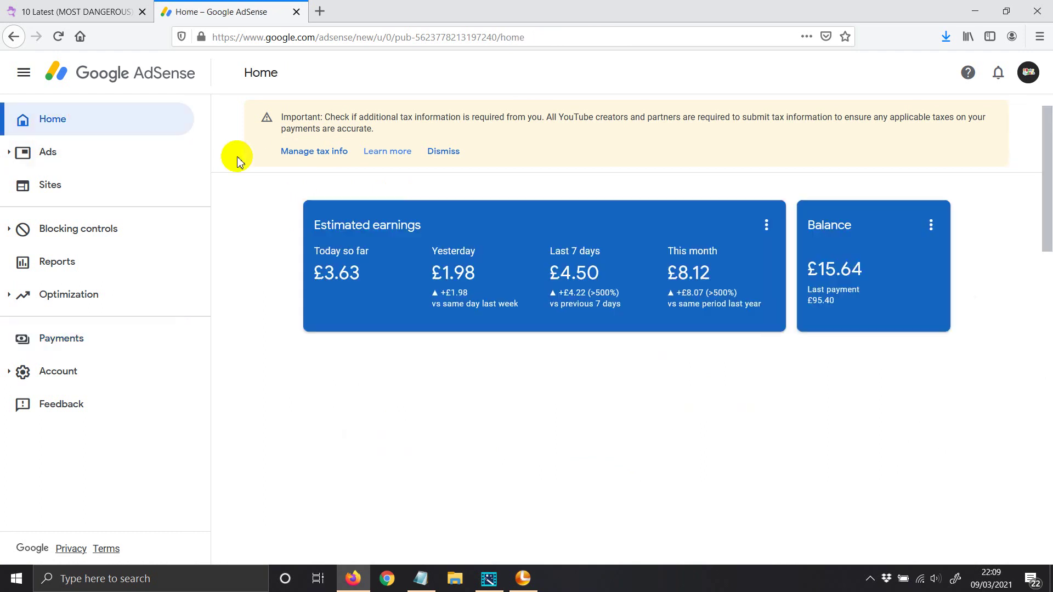
scroll(278, 265, down, 3)
scroll(280, 268, down, 10)
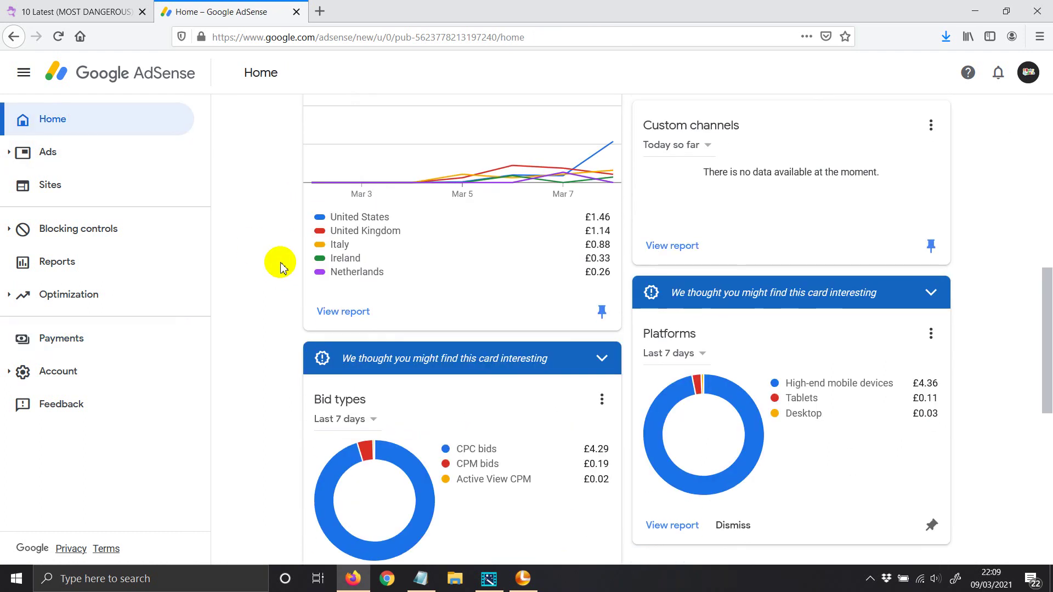